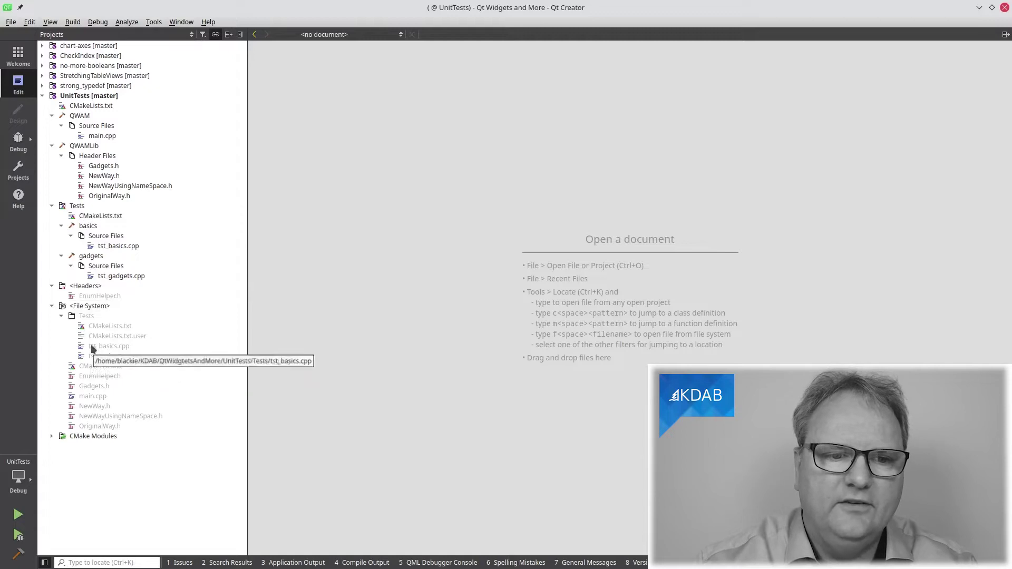
Step: Open tst_basics.cpp and remove the breakpoint from line 20's QCOMPARE
{"action": "double_click", "coordinate": [111, 347]}
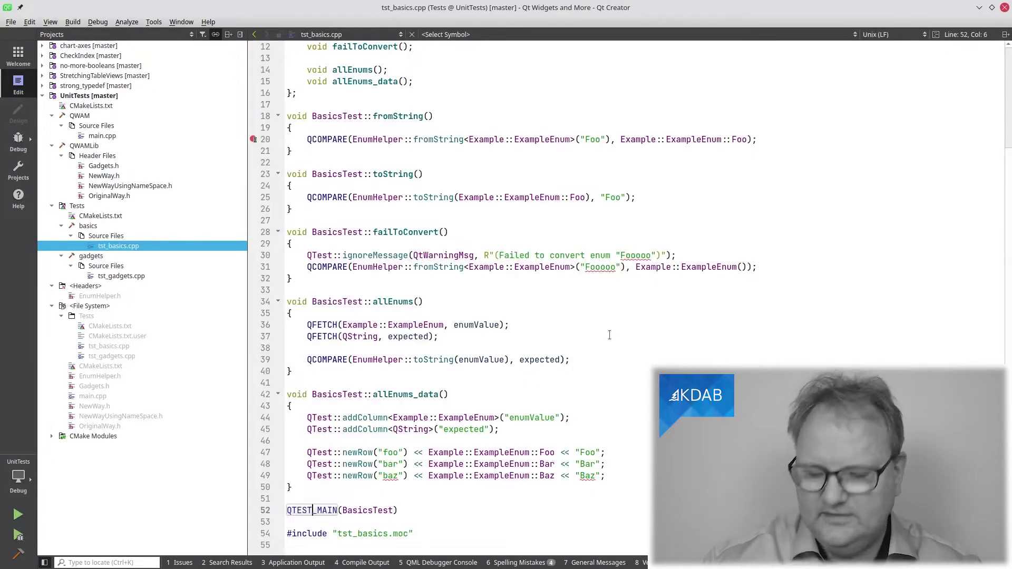
{"action": "key", "text": "ctrl+Home"}
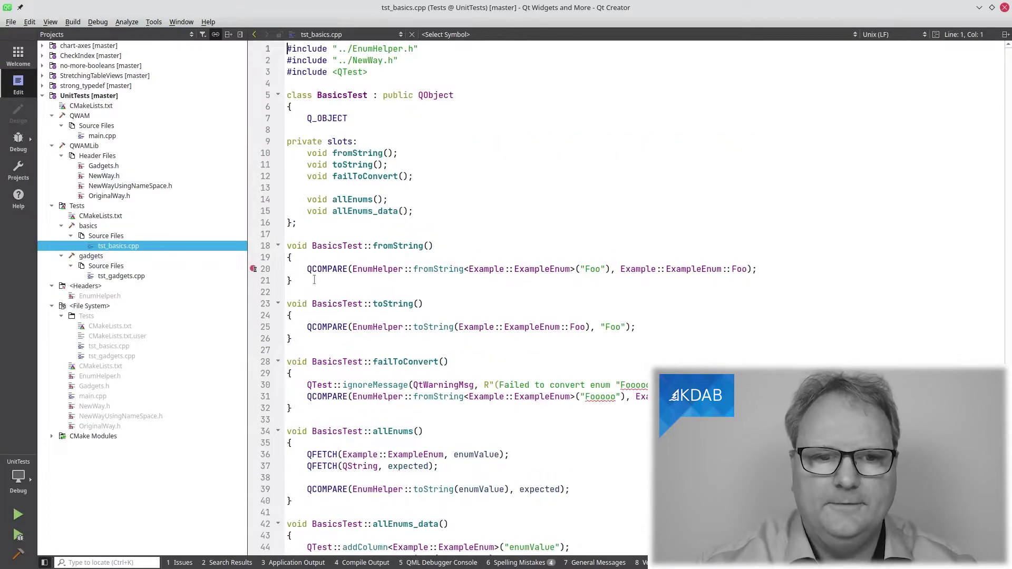
{"action": "left_click", "coordinate": [254, 270]}
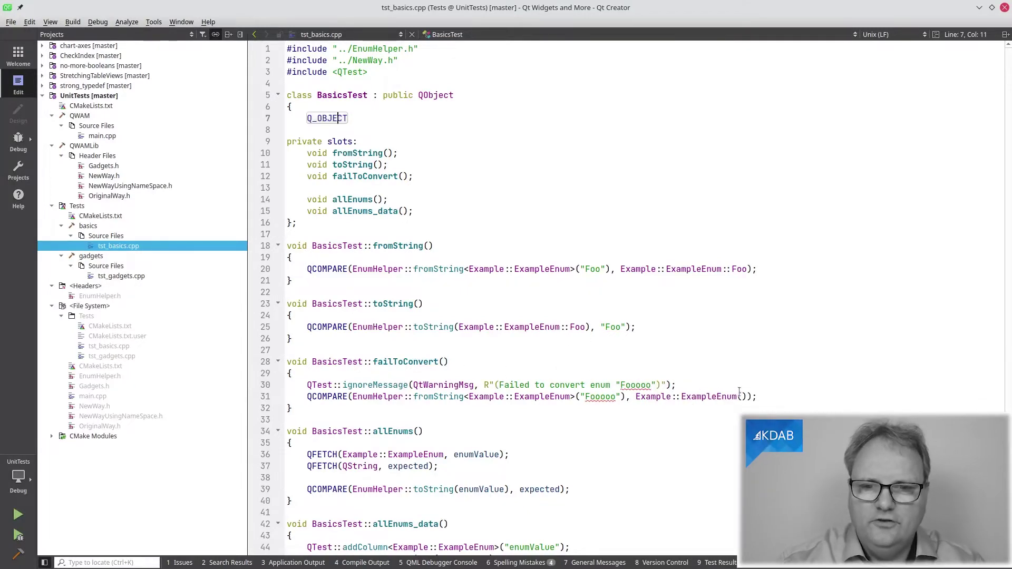
{"action": "key", "text": "F2"}
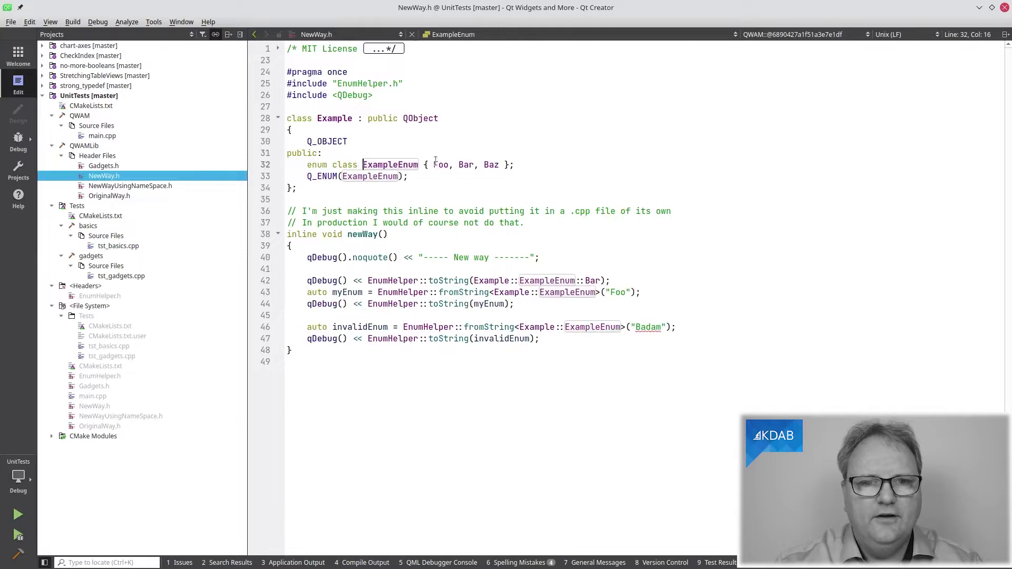
{"action": "key", "text": "alt+Left"}
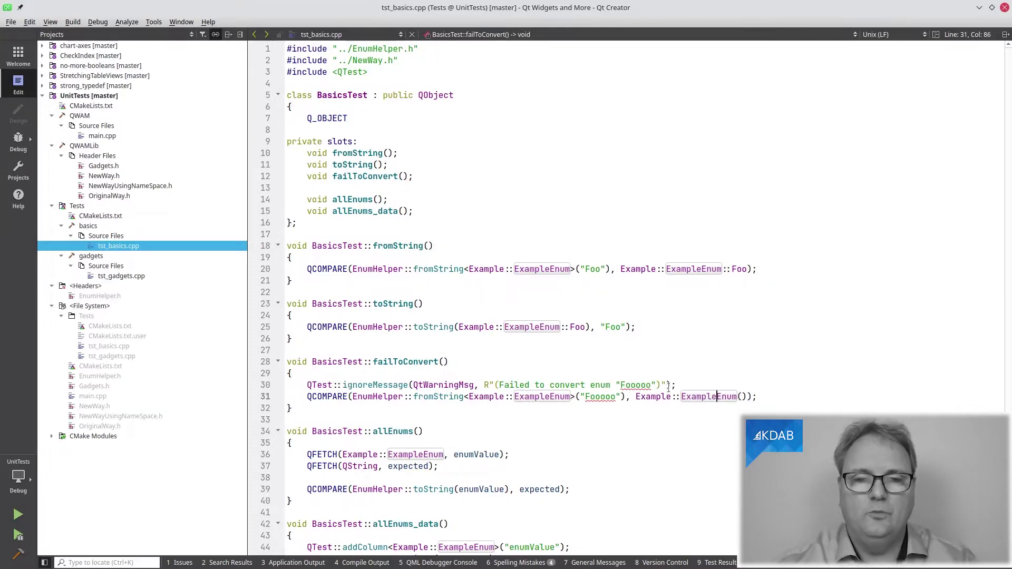
{"action": "scroll", "coordinate": [690, 364], "scroll_direction": "down", "scroll_amount": 2}
{"action": "scroll", "coordinate": [690, 364], "scroll_direction": "down", "scroll_amount": 2}
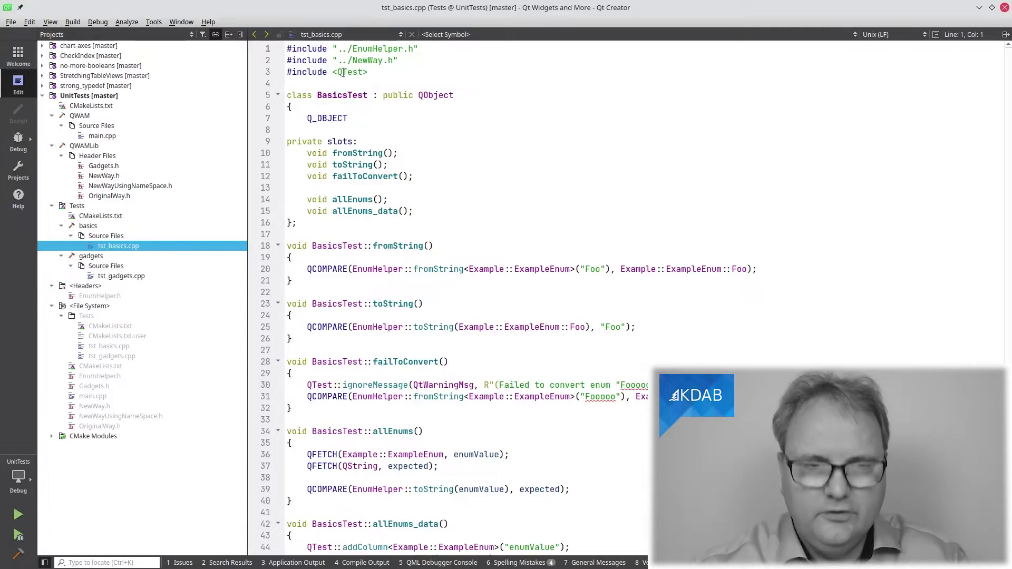
{"action": "left_click", "coordinate": [344, 71]}
{"action": "type", "text": "t"}
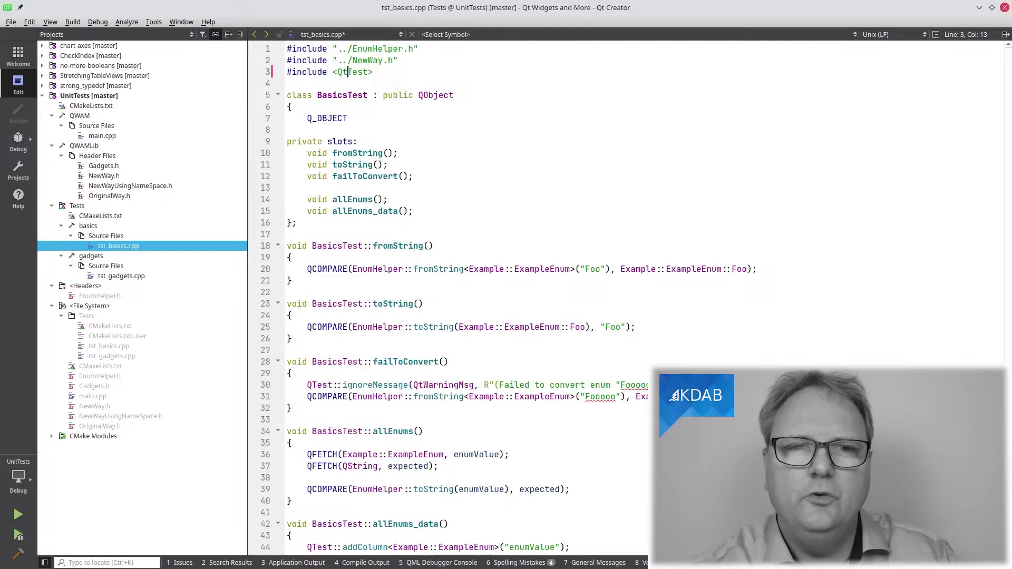
Step: Inspect the QtTest and QTest headers, then jump to the end of tst_basics.cpp
{"action": "key", "text": "F2"}
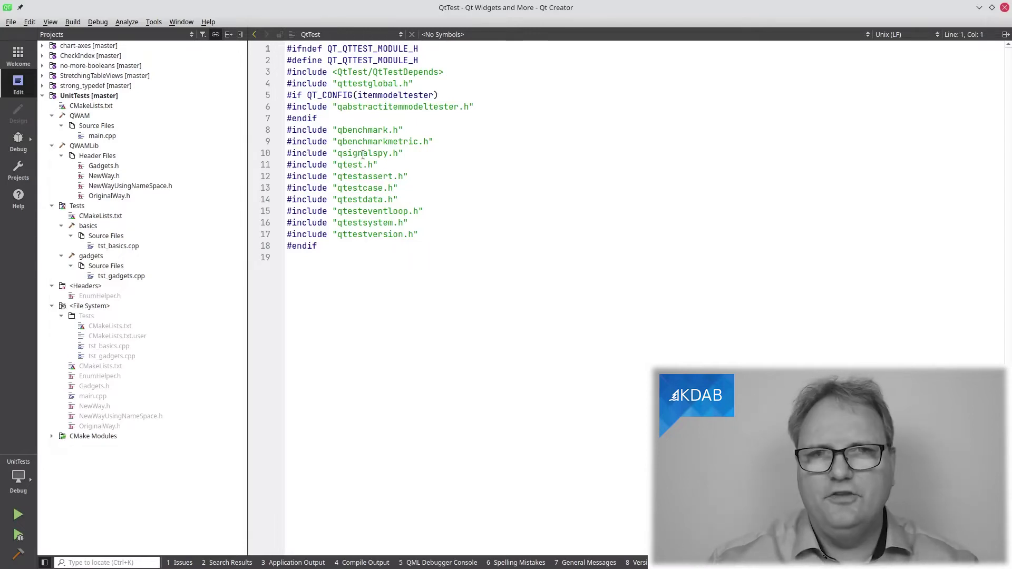
{"action": "key", "text": "alt+Left"}
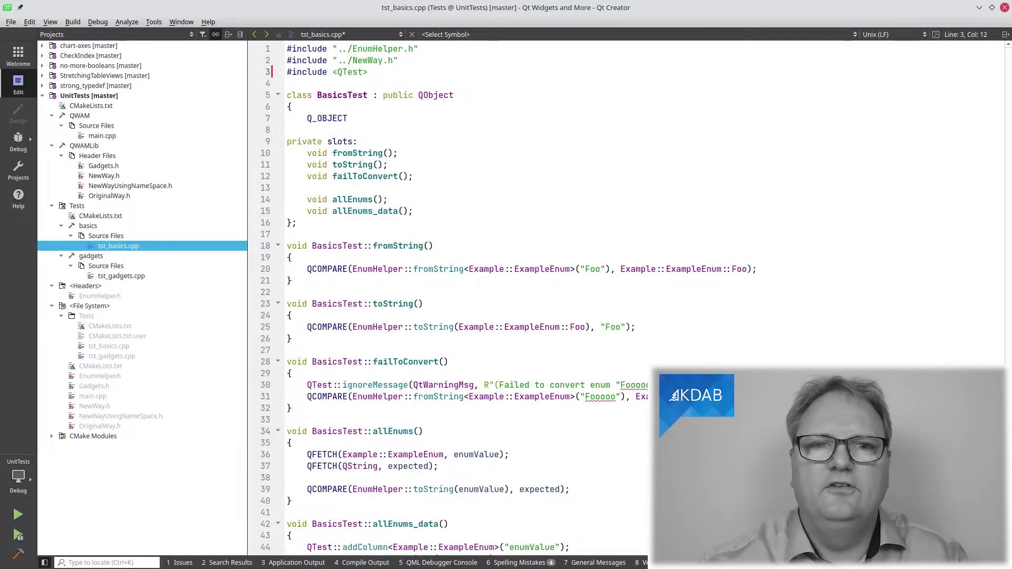
{"action": "key", "text": "F2"}
{"action": "key", "text": "F2"}
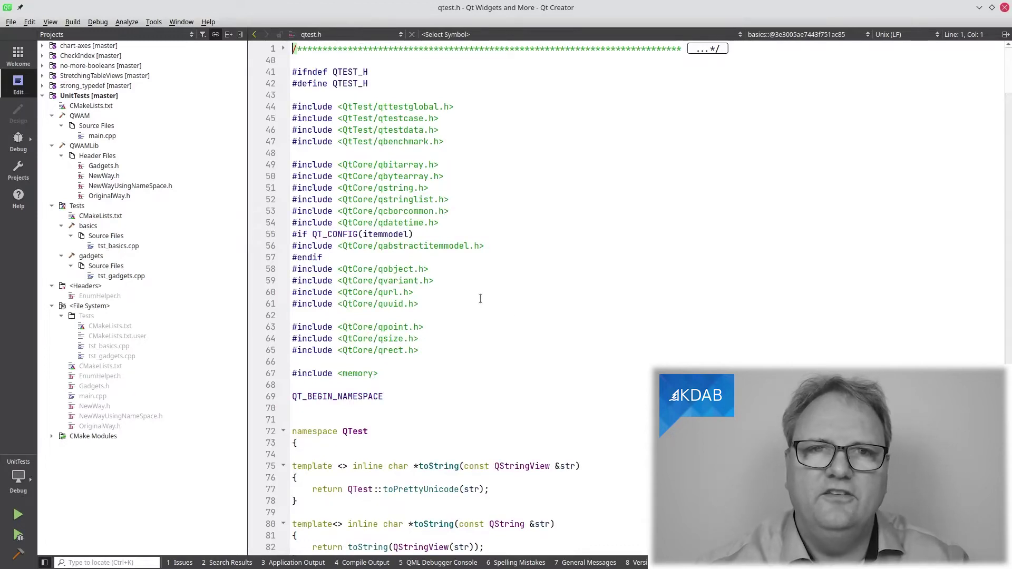
{"action": "key", "text": "alt+Left"}
{"action": "key", "text": "alt+Left"}
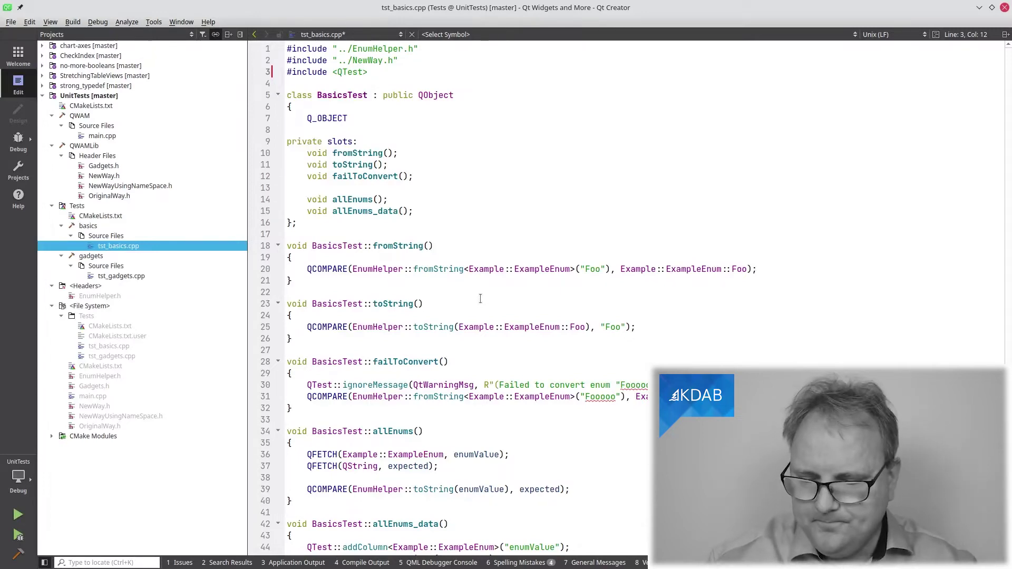
{"action": "key", "text": "ctrl+End"}
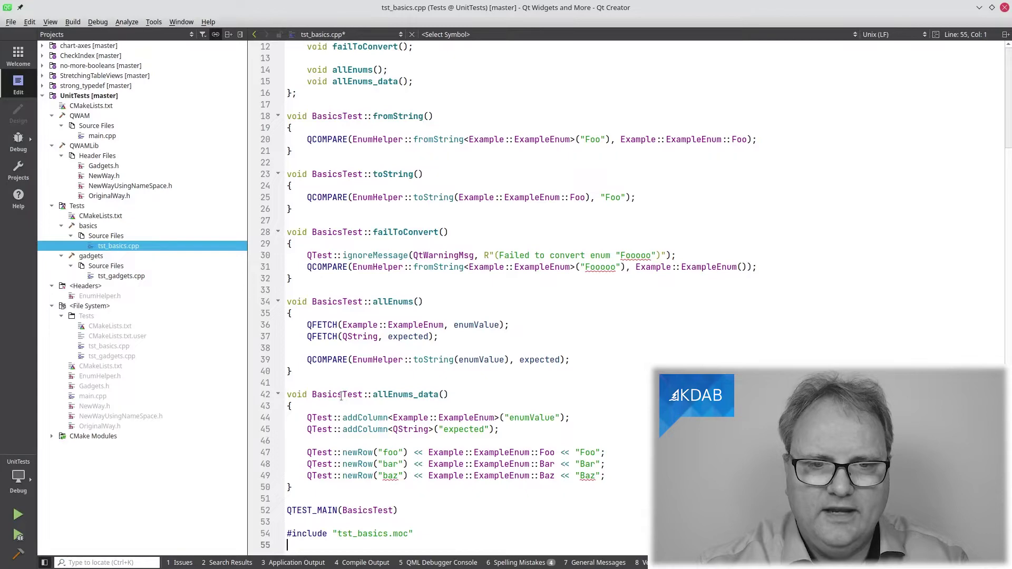
Step: Inspect the QTEST_MAIN definition and its QApplication line, then return to tst_basics.cpp
{"action": "left_click", "coordinate": [324, 510], "text": "ctrl"}
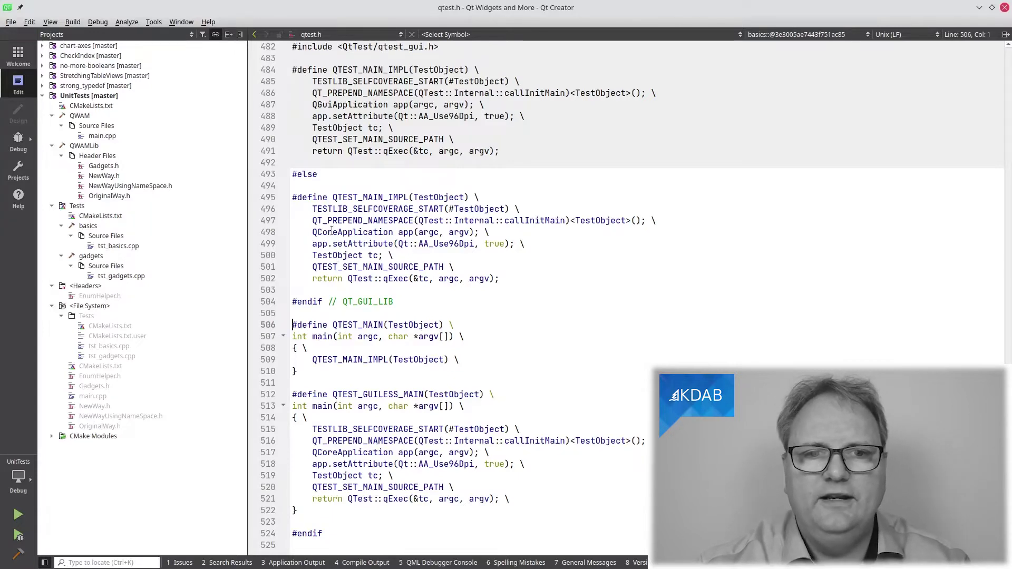
{"action": "scroll", "coordinate": [521, 225], "scroll_direction": "up", "scroll_amount": 3}
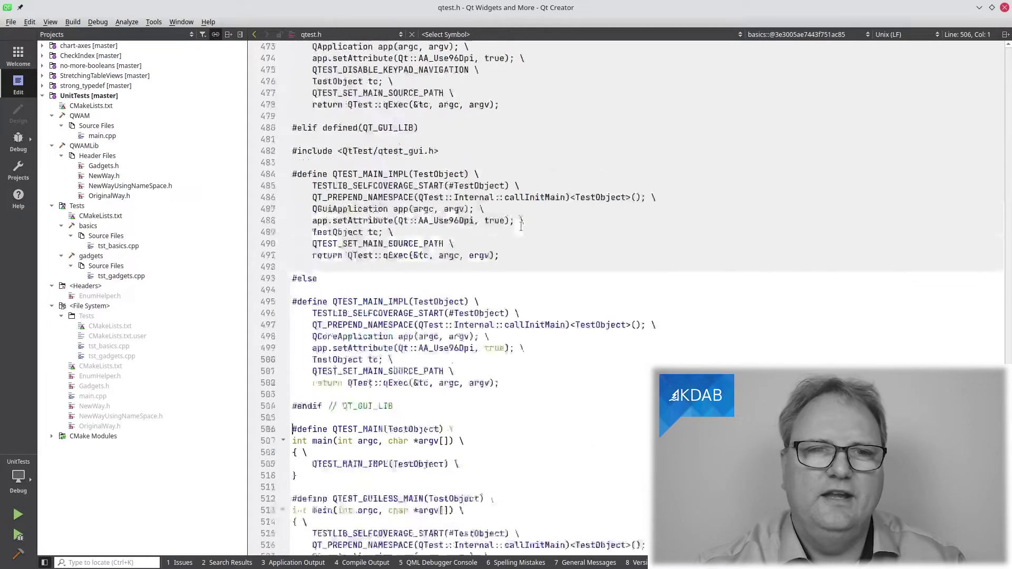
{"action": "scroll", "coordinate": [521, 226], "scroll_direction": "up", "scroll_amount": 3}
{"action": "scroll", "coordinate": [474, 198], "scroll_direction": "up", "scroll_amount": 4}
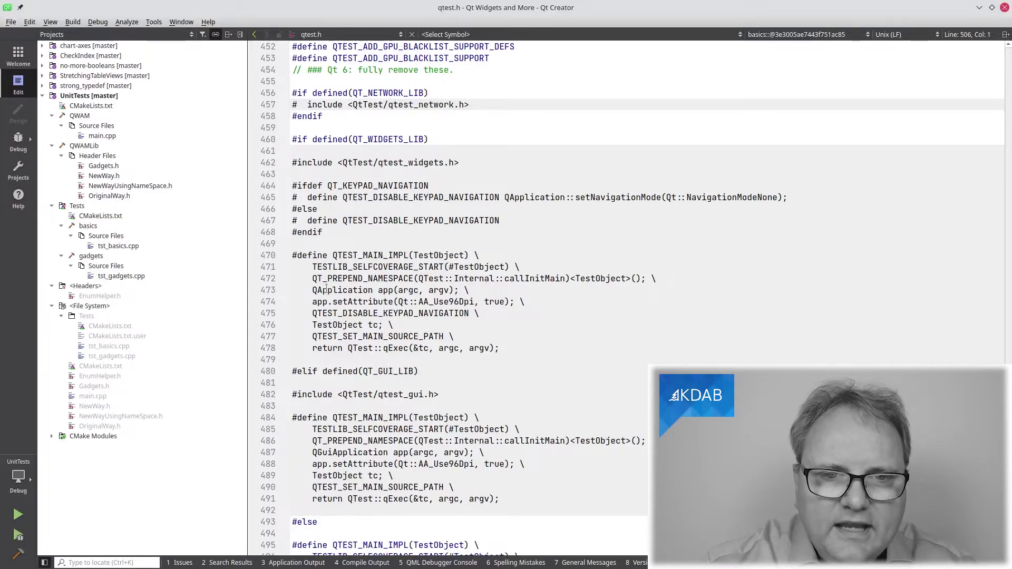
{"action": "left_click", "coordinate": [328, 279]}
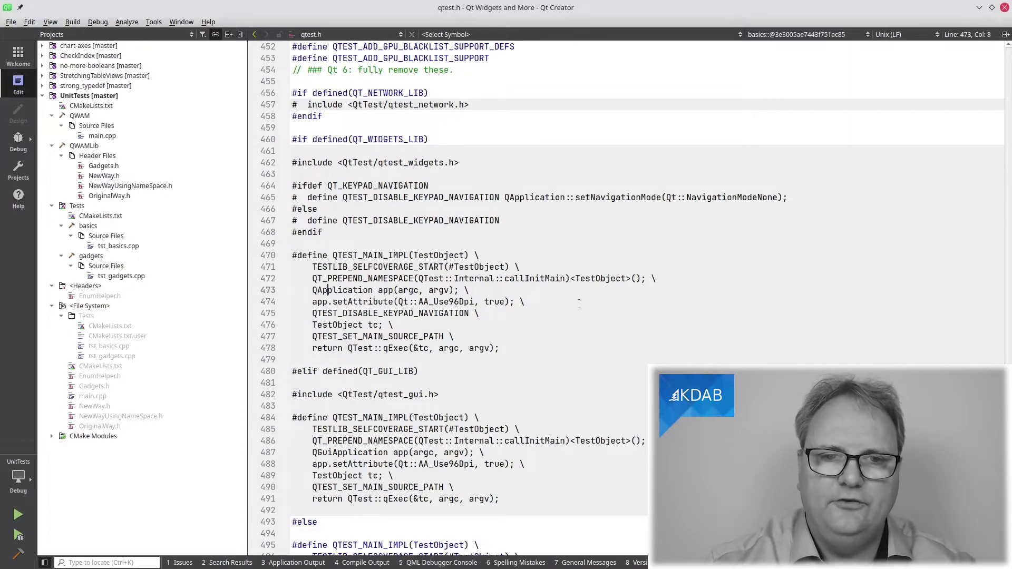
{"action": "scroll", "coordinate": [577, 299], "scroll_direction": "down", "scroll_amount": 4}
{"action": "scroll", "coordinate": [578, 300], "scroll_direction": "down", "scroll_amount": 3}
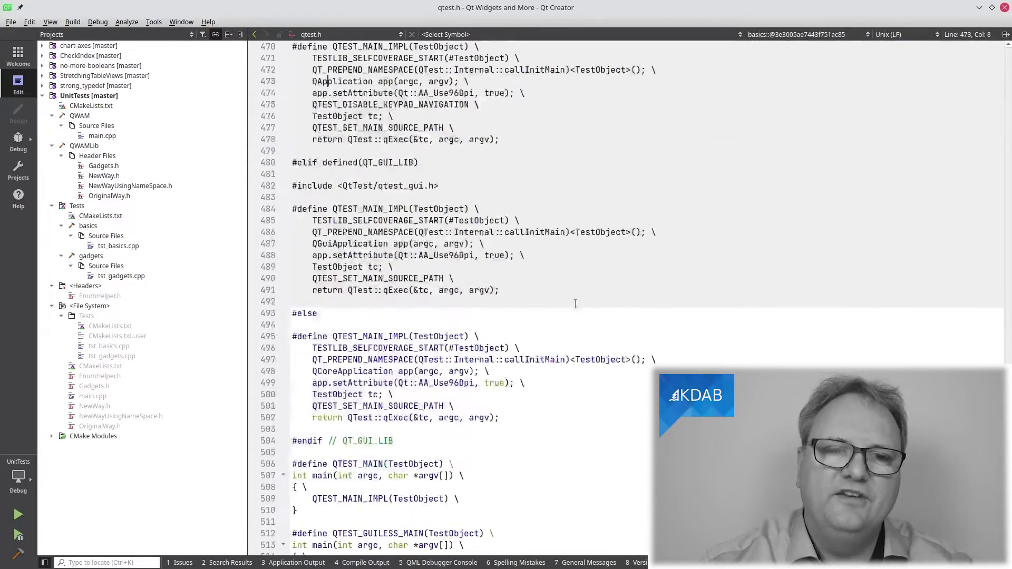
{"action": "scroll", "coordinate": [575, 304], "scroll_direction": "down", "scroll_amount": 3}
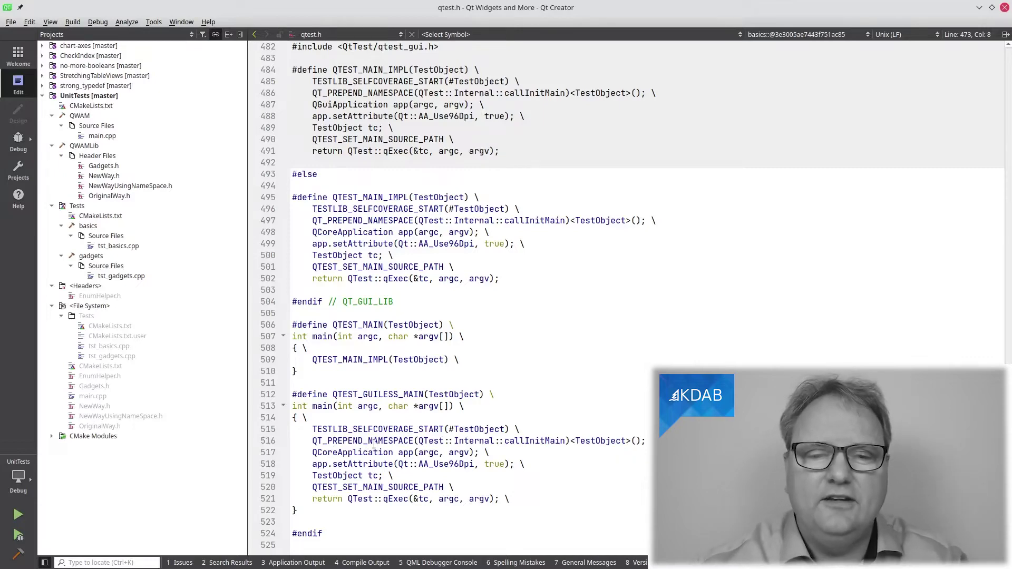
{"action": "scroll", "coordinate": [503, 386], "scroll_direction": "up", "scroll_amount": 5}
{"action": "scroll", "coordinate": [475, 356], "scroll_direction": "up", "scroll_amount": 5}
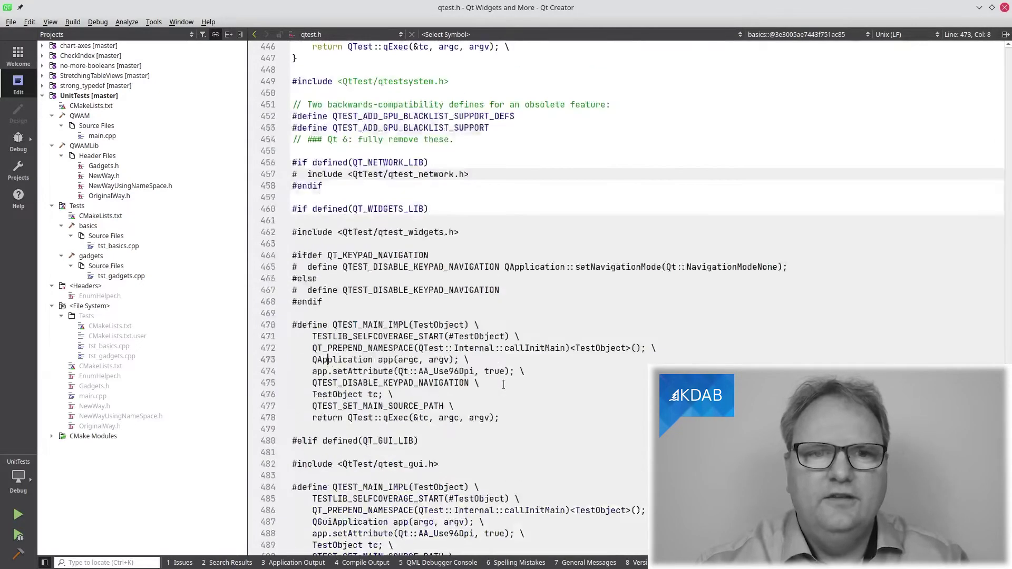
{"action": "scroll", "coordinate": [443, 316], "scroll_direction": "up", "scroll_amount": 5}
{"action": "scroll", "coordinate": [426, 287], "scroll_direction": "up", "scroll_amount": 5}
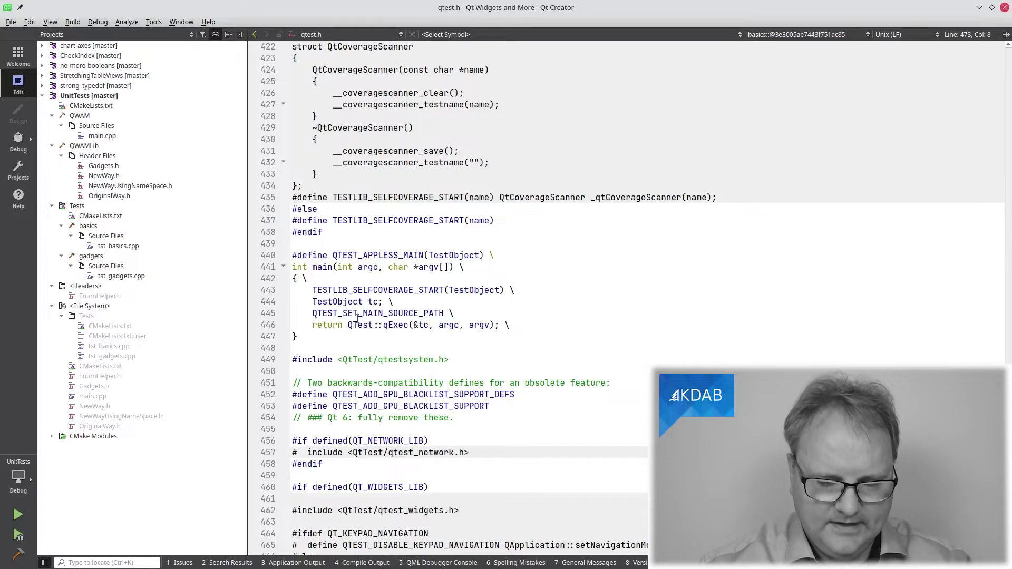
{"action": "key", "text": "alt+Left"}
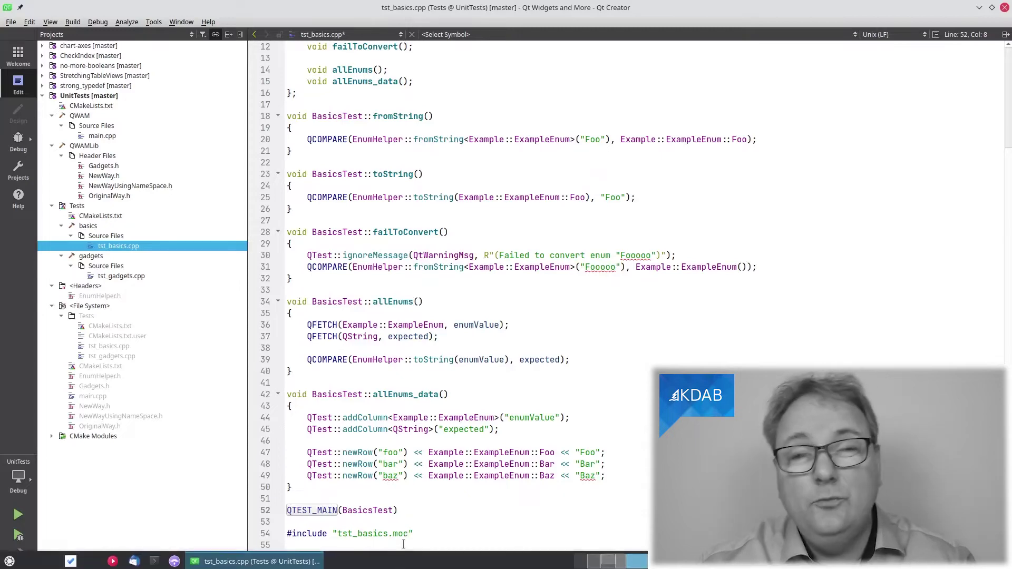
{"action": "scroll", "coordinate": [426, 316], "scroll_direction": "up", "scroll_amount": 4}
{"action": "scroll", "coordinate": [426, 304], "scroll_direction": "up", "scroll_amount": 2}
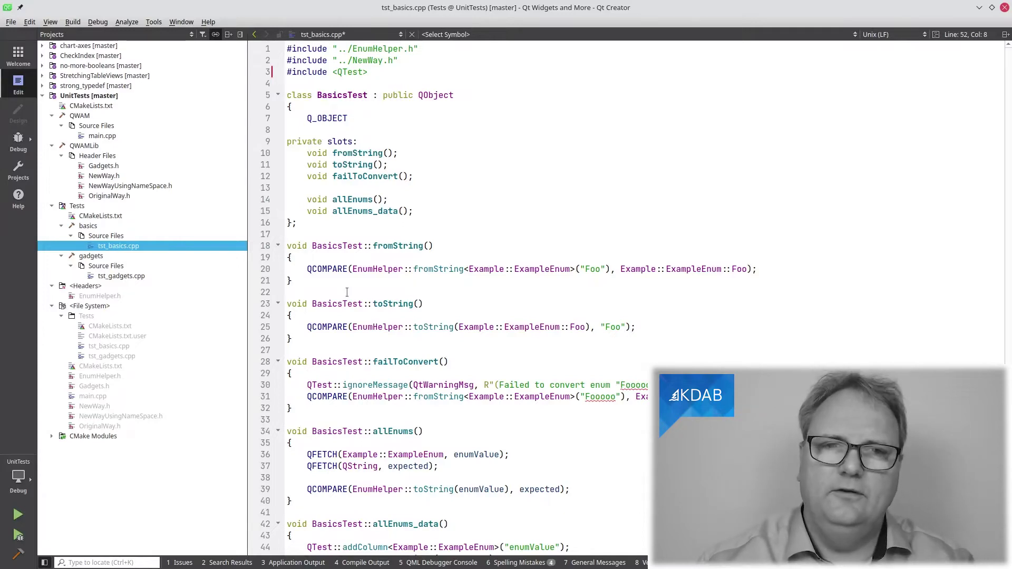
{"action": "scroll", "coordinate": [346, 293], "scroll_direction": "down", "scroll_amount": 4}
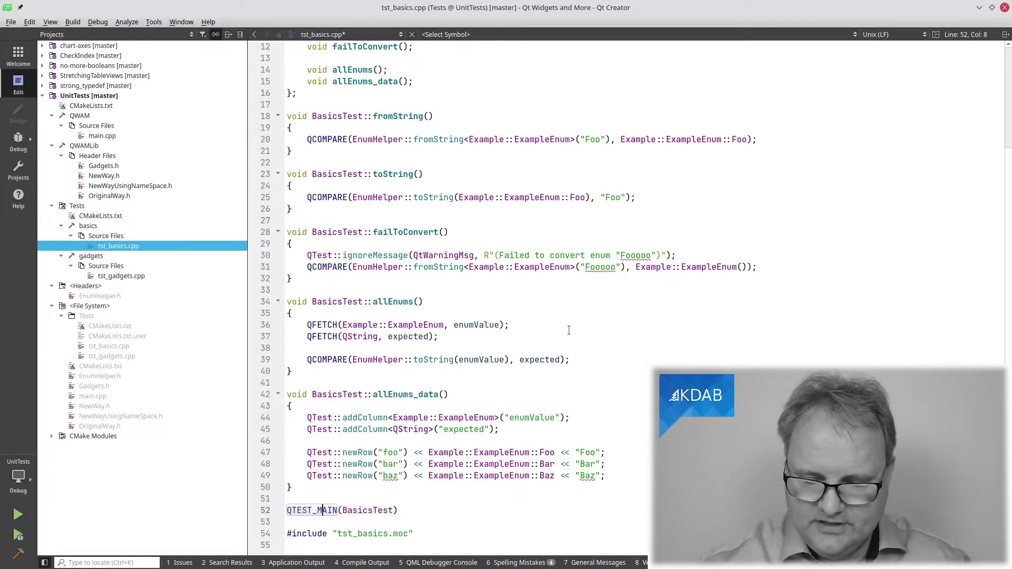
{"action": "key", "text": "ctrl+shift+0"}
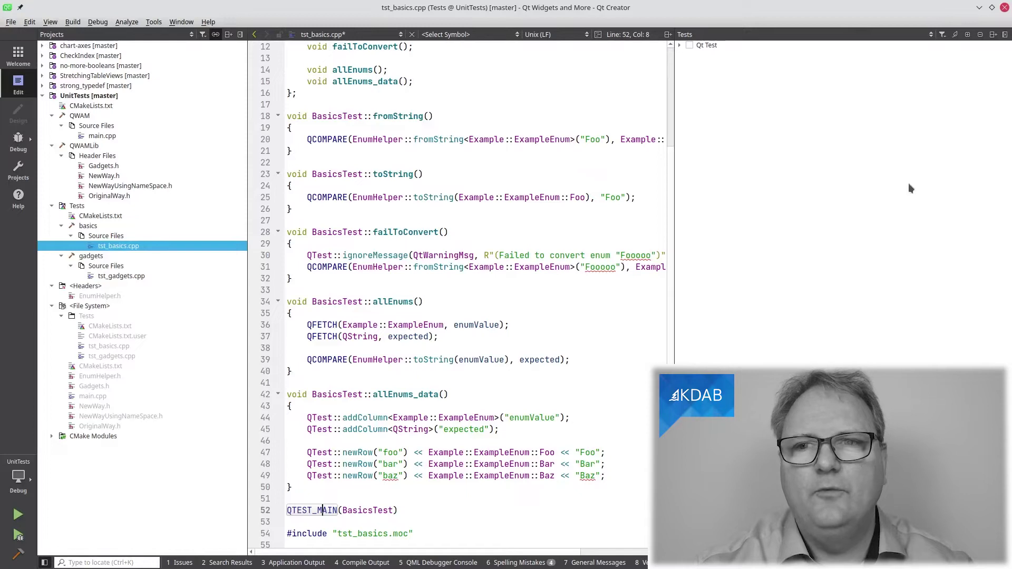
Step: Widen the editor and expand Qt Test, BasicsTest and GadgetsTest in the Tests tree
{"action": "left_click", "coordinate": [999, 42]}
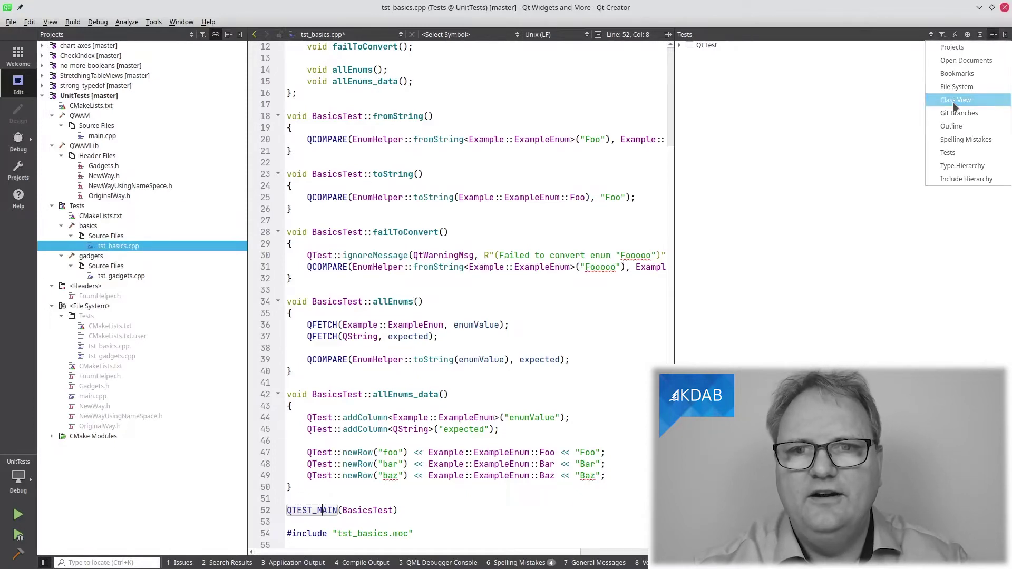
{"action": "left_click", "coordinate": [863, 74]}
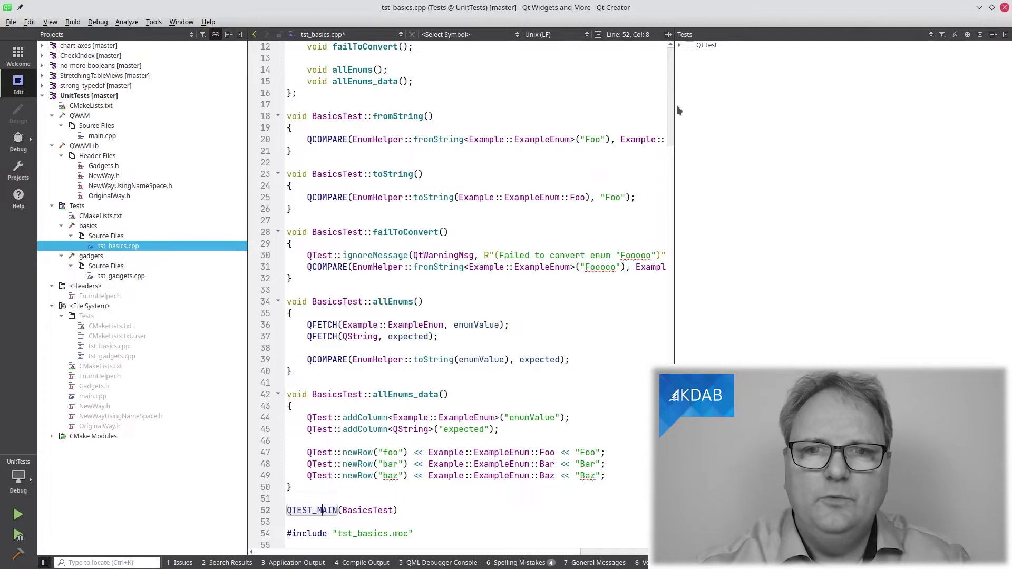
{"action": "left_click_drag", "start_coordinate": [673, 110], "coordinate": [820, 113]}
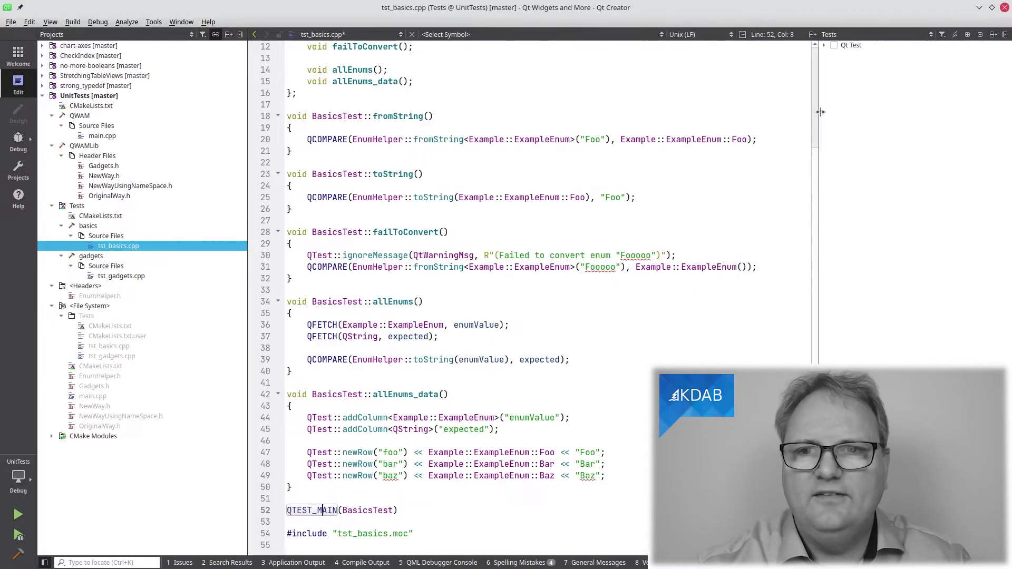
{"action": "left_click", "coordinate": [825, 45]}
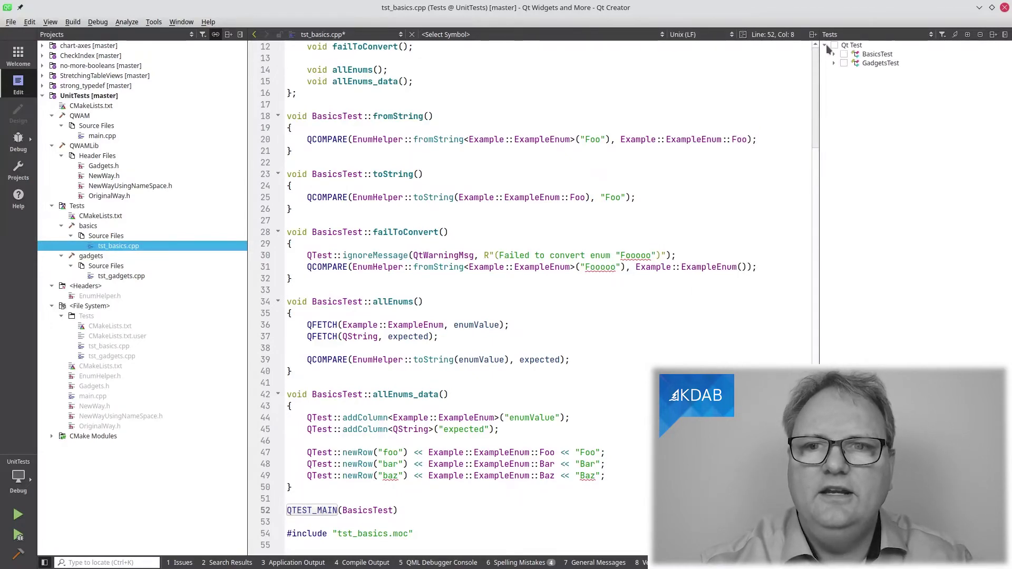
{"action": "left_click", "coordinate": [843, 54]}
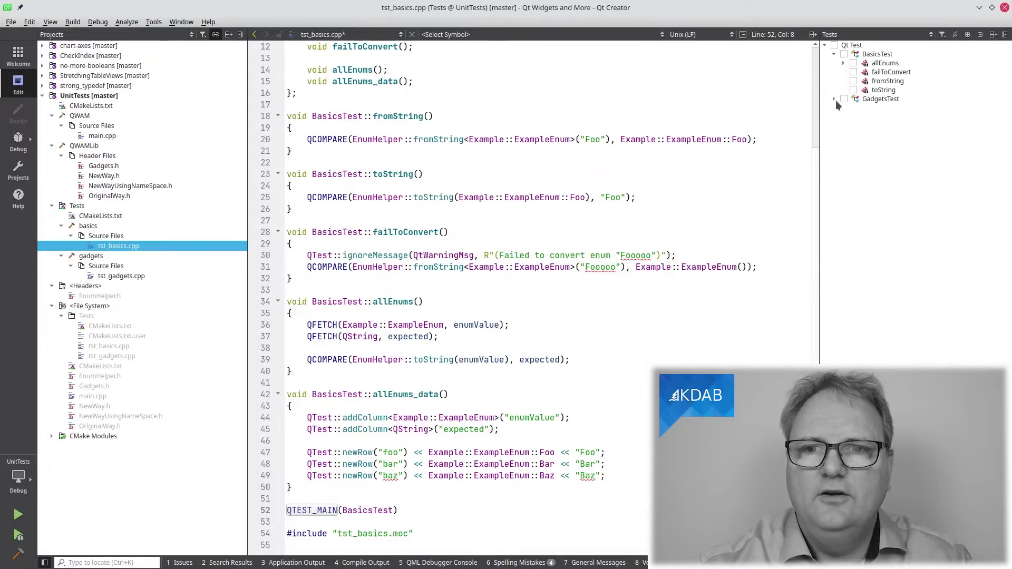
{"action": "left_click", "coordinate": [836, 100]}
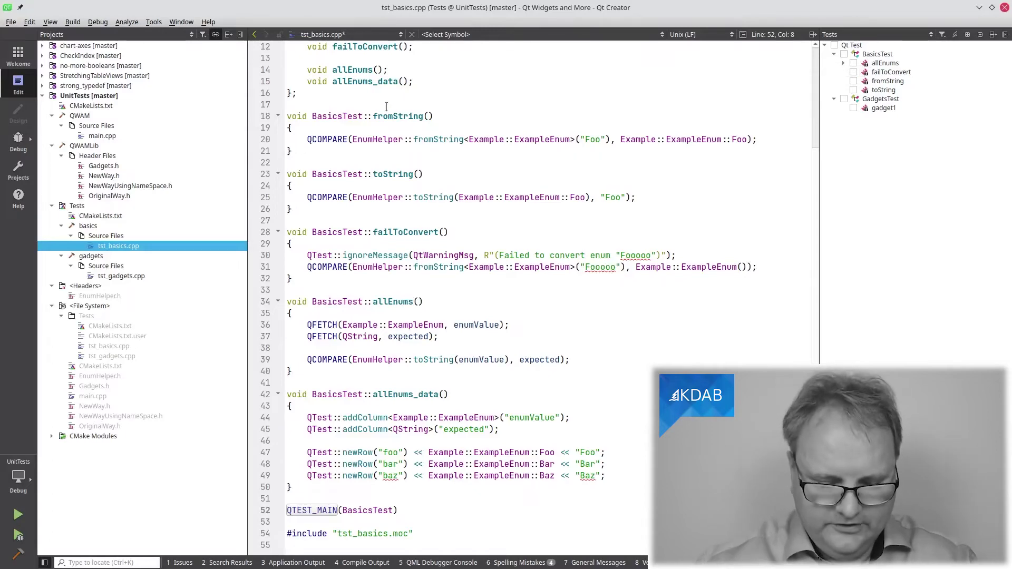
{"action": "key", "text": "alt+t"}
{"action": "key", "text": "Up"}
{"action": "key", "text": "Return"}
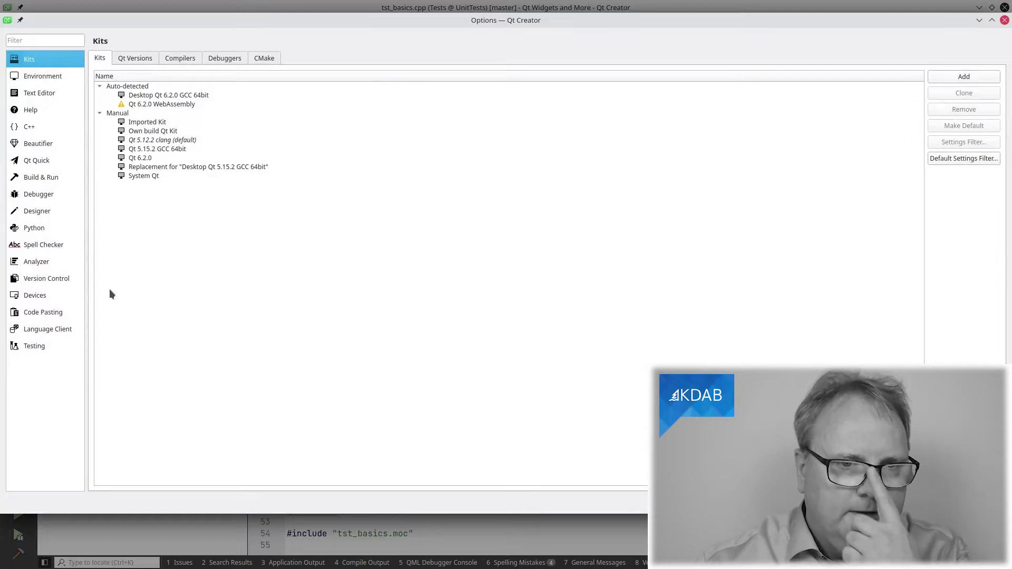
{"action": "left_click", "coordinate": [36, 347]}
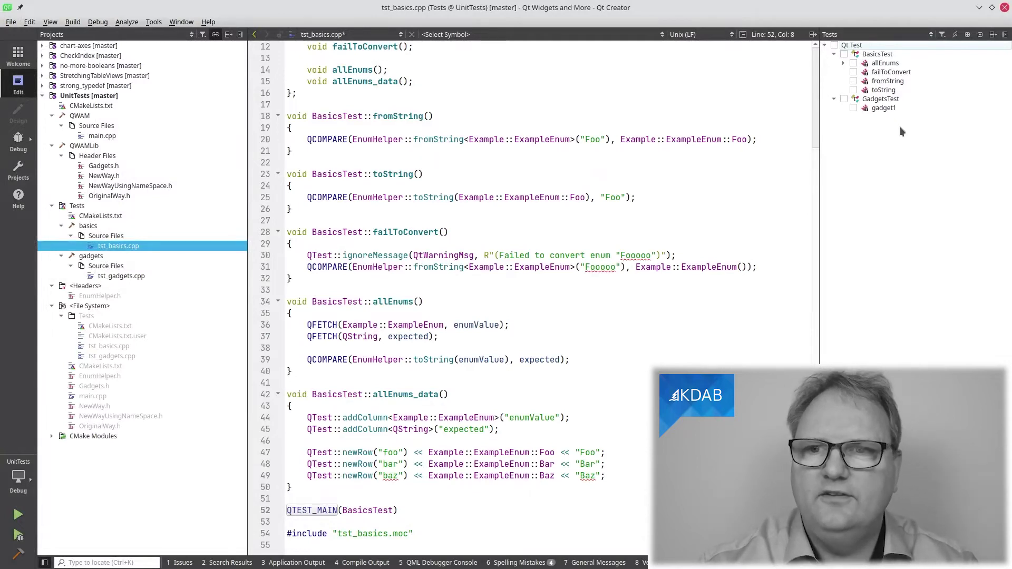
{"action": "right_click", "coordinate": [860, 46]}
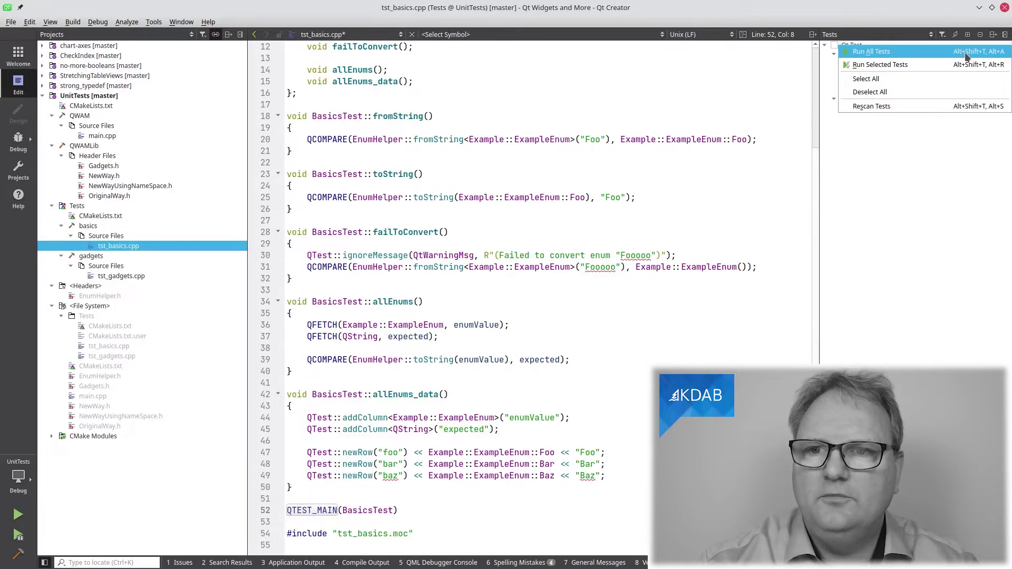
Step: Run all tests and expand the GadgetsTest, BasicsTest and allEnums foo/bar/baz results
{"action": "left_click", "coordinate": [909, 51]}
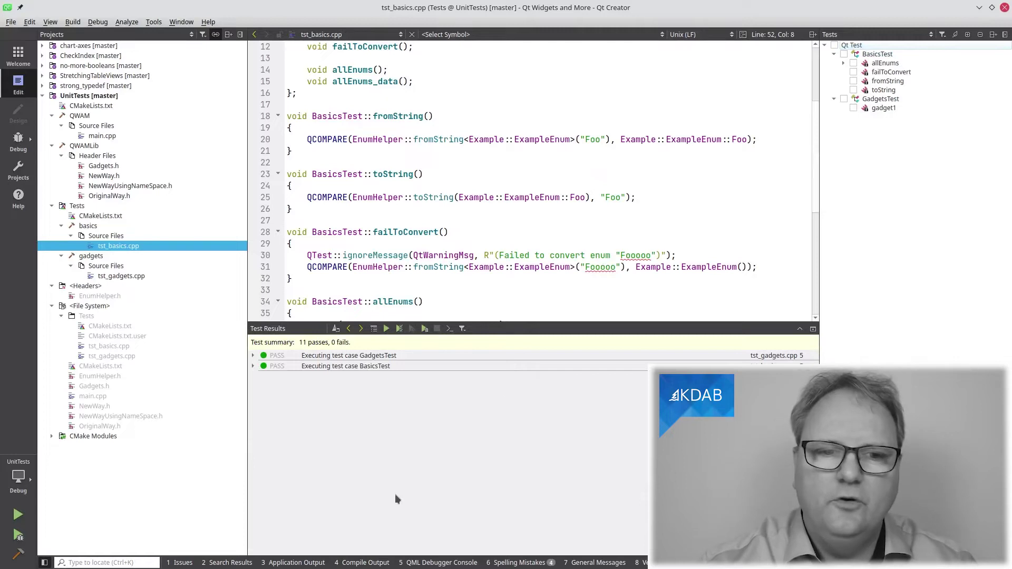
{"action": "left_click", "coordinate": [254, 355]}
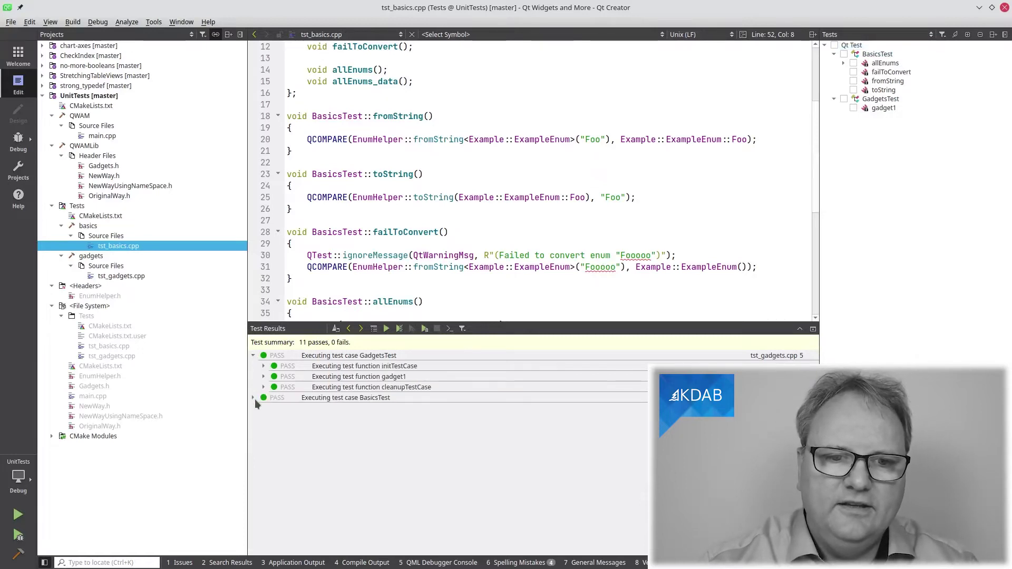
{"action": "left_click", "coordinate": [253, 397]}
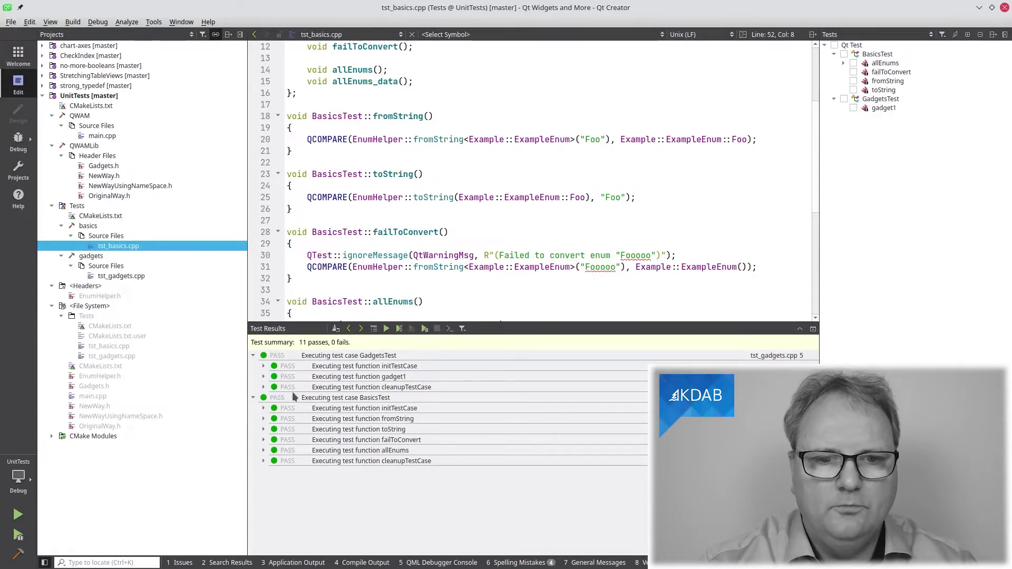
{"action": "left_click", "coordinate": [263, 377]}
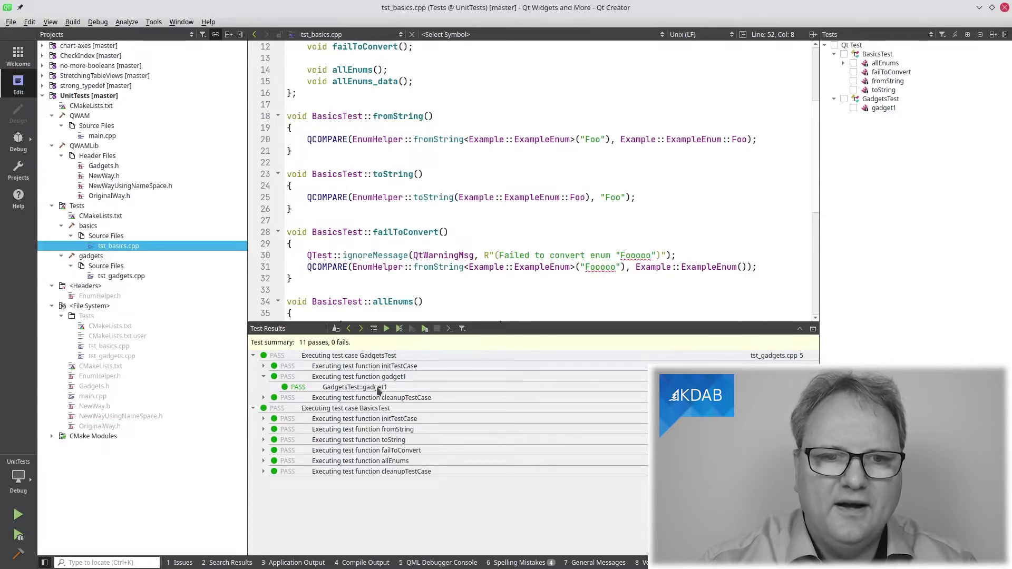
{"action": "left_click", "coordinate": [274, 398]}
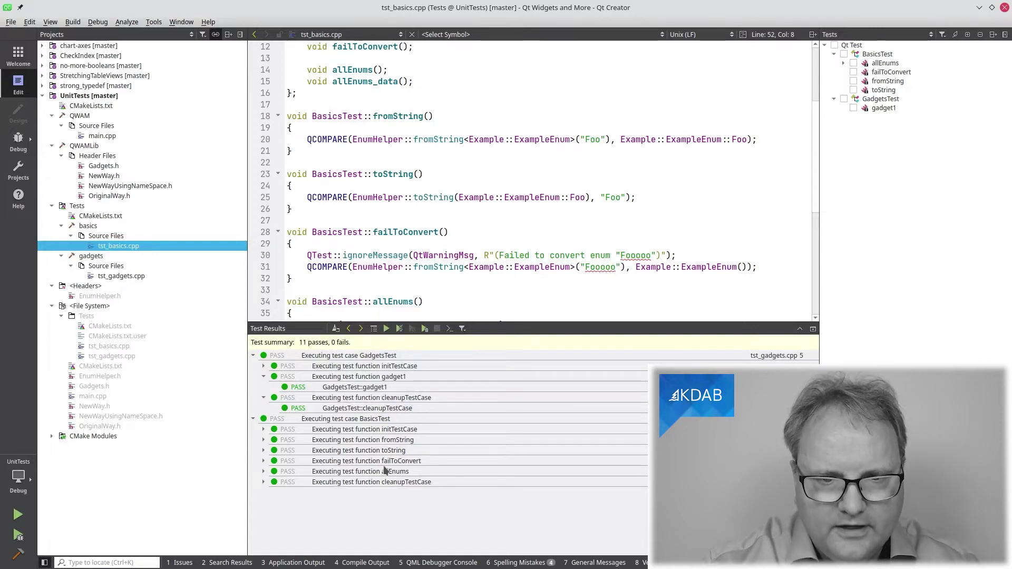
{"action": "left_click", "coordinate": [265, 471]}
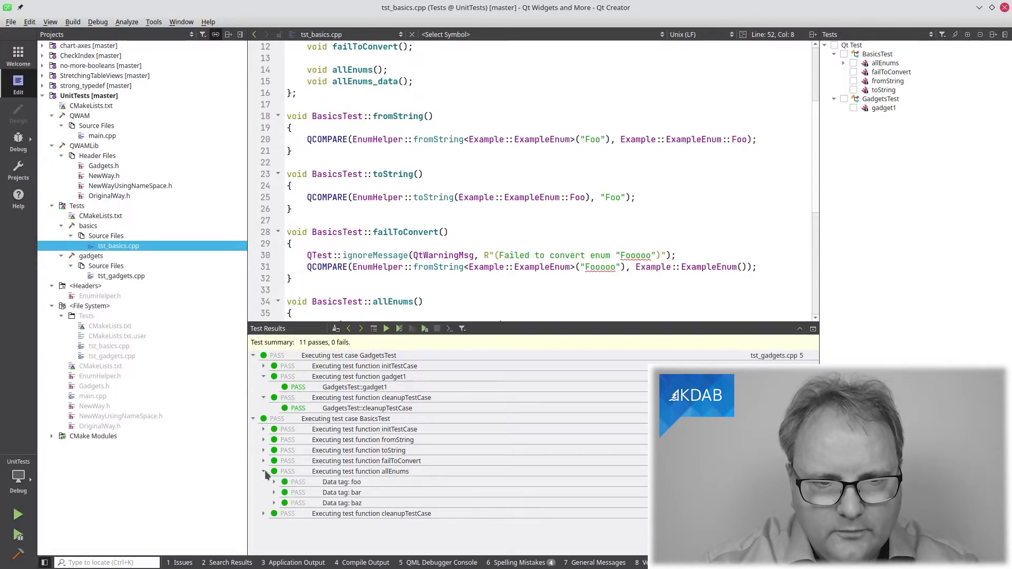
{"action": "scroll", "coordinate": [456, 163], "scroll_direction": "down", "scroll_amount": 5}
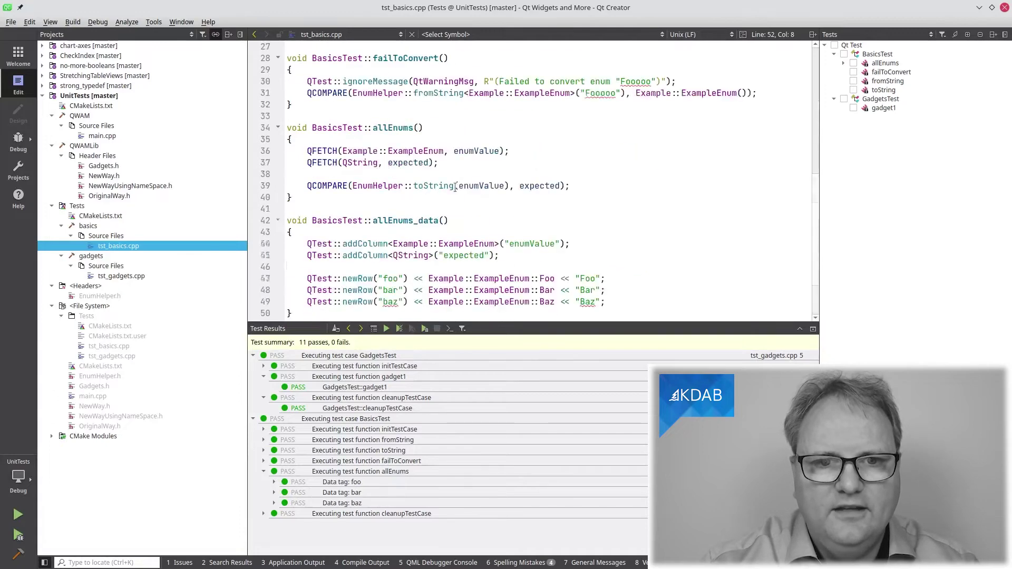
{"action": "scroll", "coordinate": [456, 163], "scroll_direction": "down", "scroll_amount": 3}
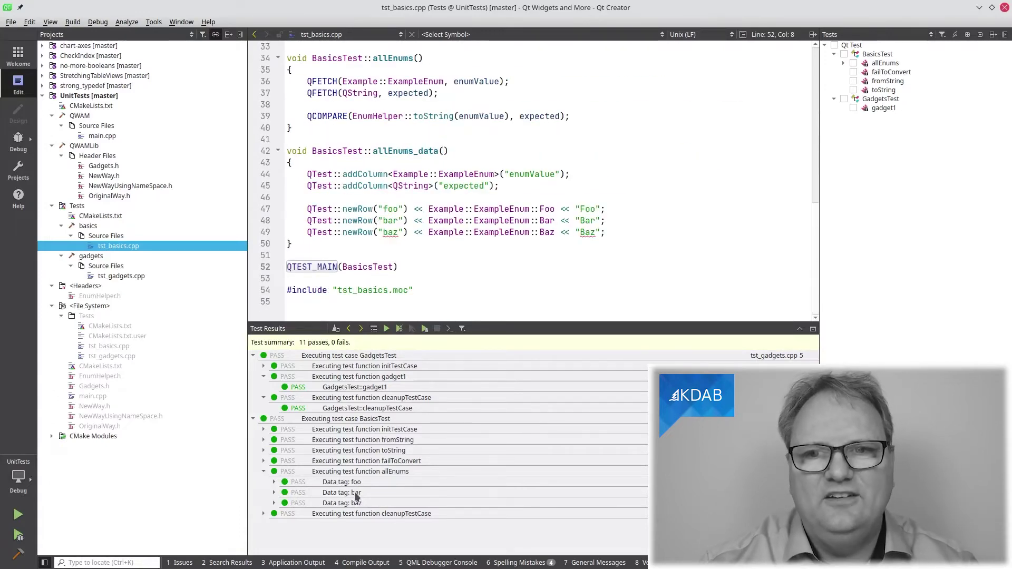
Step: Change line 48's expected 'Bar' to 'BarA' and rebuild
{"action": "left_click", "coordinate": [595, 221]}
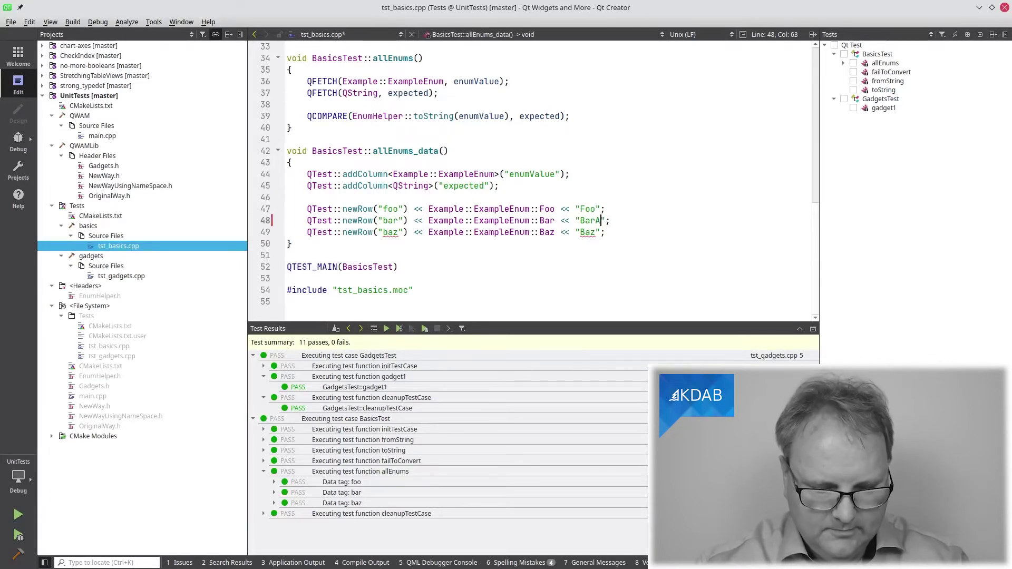
{"action": "type", "text": "A"}
{"action": "key", "text": "ctrl+b"}
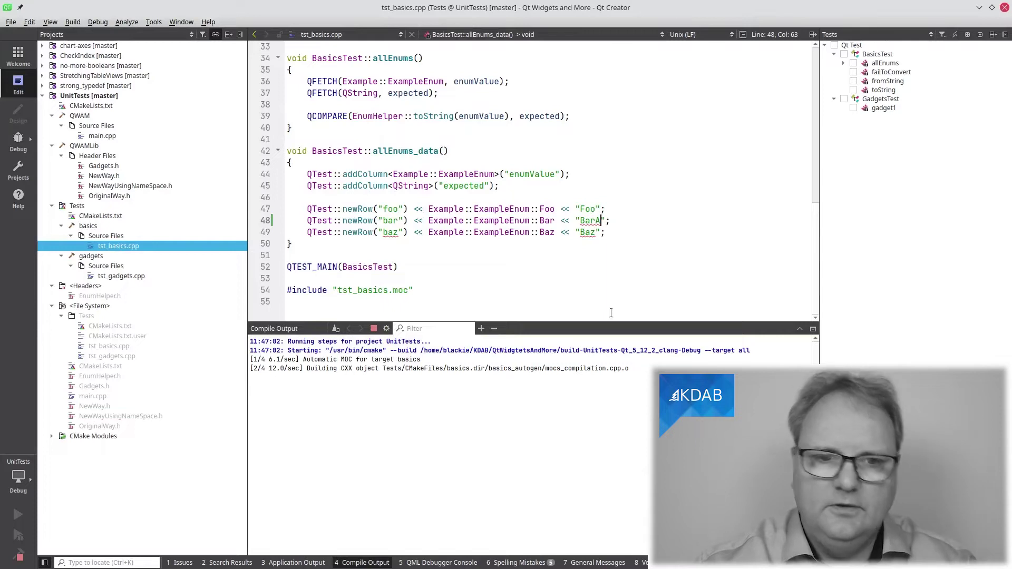
{"action": "key", "text": "Escape"}
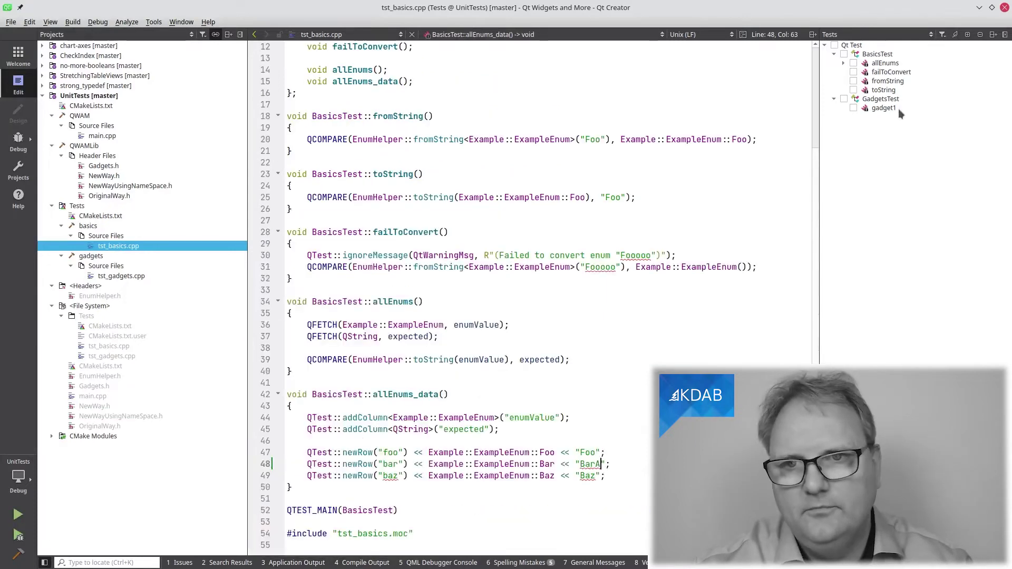
Step: Rerun all tests and expand every result row, showing allEnums' bar tag failing
{"action": "right_click", "coordinate": [880, 53]}
{"action": "left_click", "coordinate": [883, 54]}
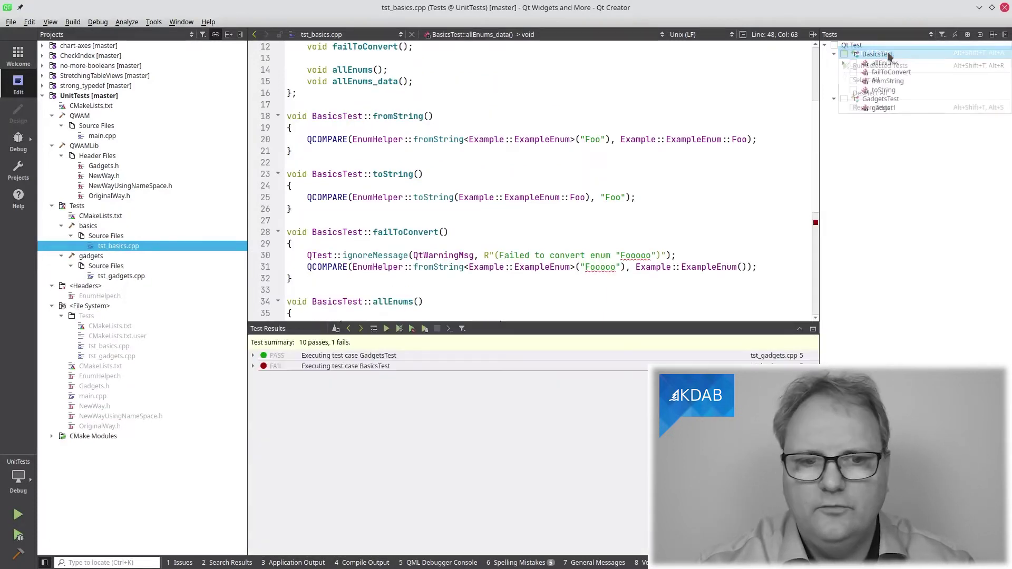
{"action": "left_click", "coordinate": [253, 367]}
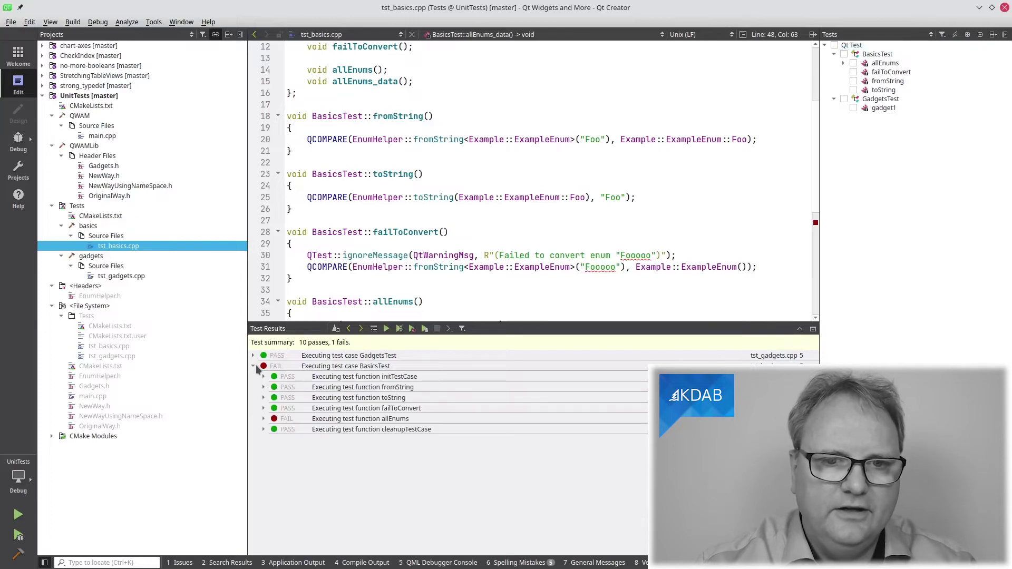
{"action": "left_click", "coordinate": [374, 328]}
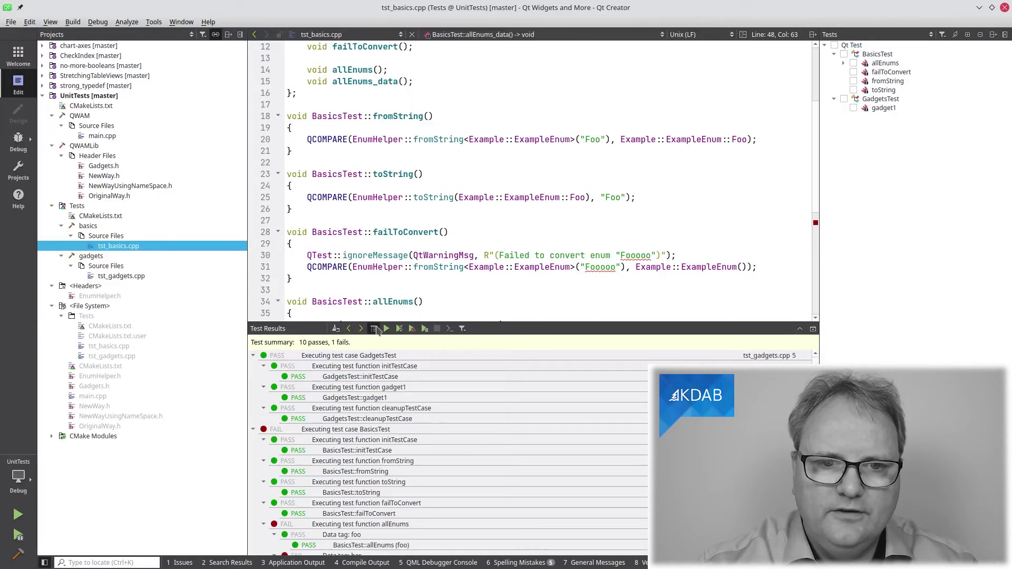
{"action": "scroll", "coordinate": [357, 433], "scroll_direction": "down", "scroll_amount": 3}
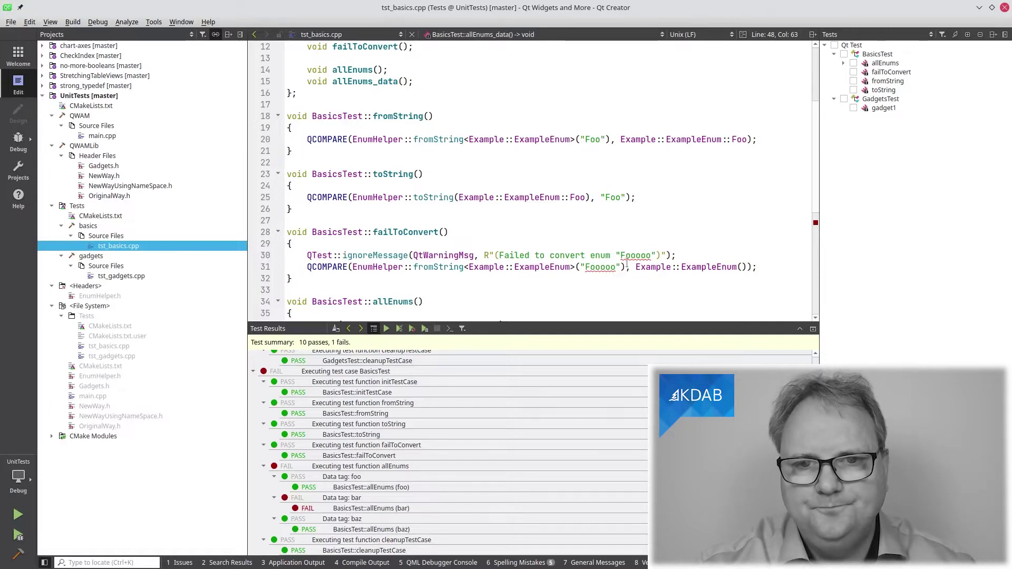
{"action": "scroll", "coordinate": [625, 261], "scroll_direction": "down", "scroll_amount": 4}
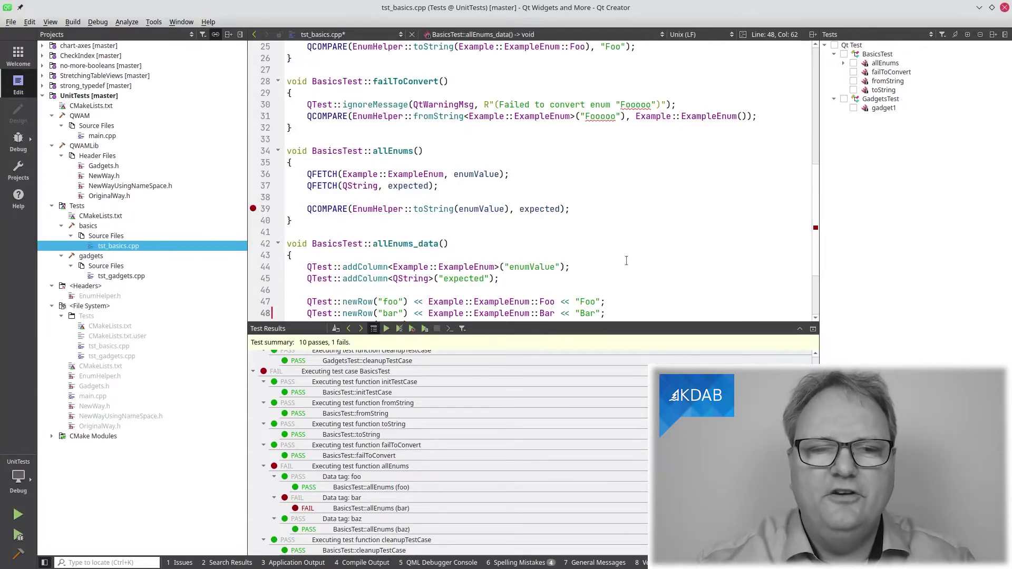
Step: Rerun only the failed allEnums bar case, which now passes
{"action": "left_click", "coordinate": [414, 330]}
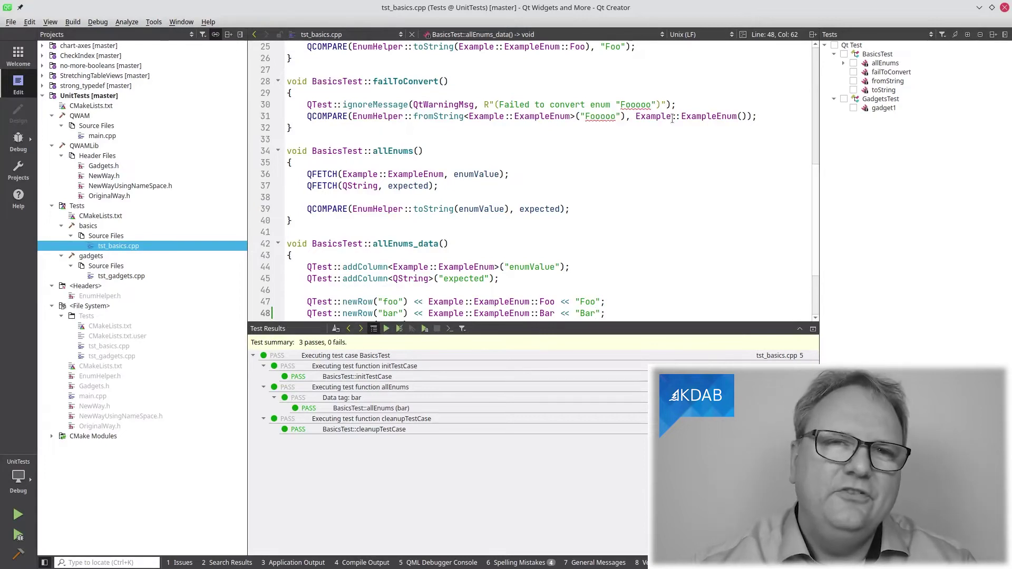
Step: Check fromString and run only the selected tests
{"action": "left_click", "coordinate": [856, 81]}
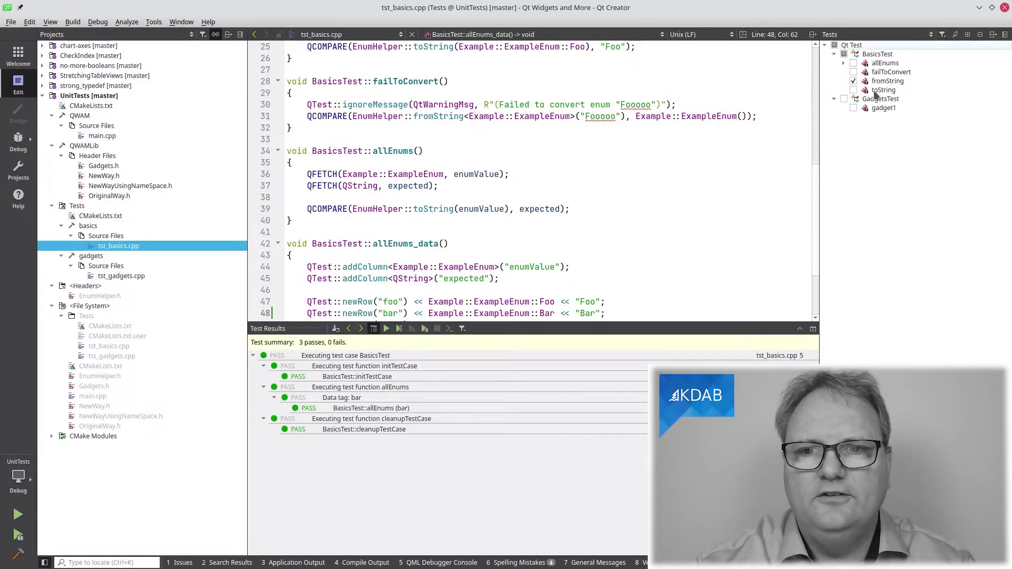
{"action": "right_click", "coordinate": [859, 46]}
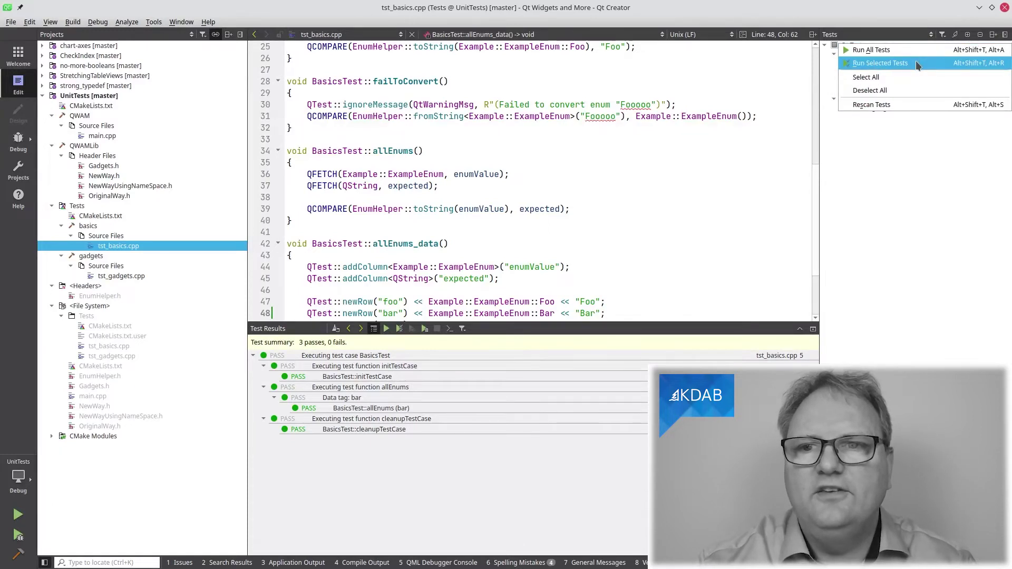
{"action": "left_click", "coordinate": [983, 63]}
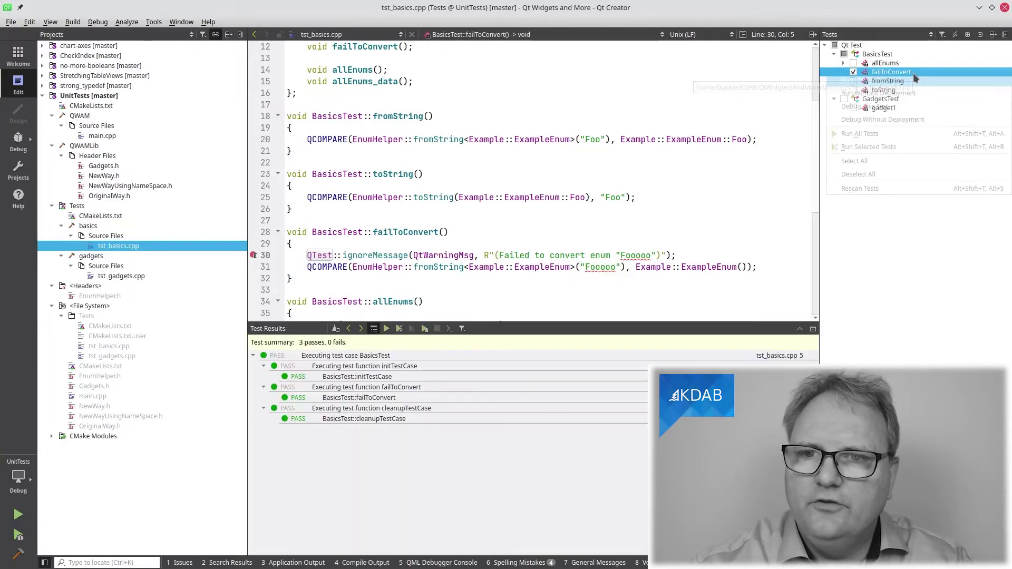
Step: Debug failToConvert alone to its line 30 breakpoint, then stop and close the pane
{"action": "right_click", "coordinate": [913, 72]}
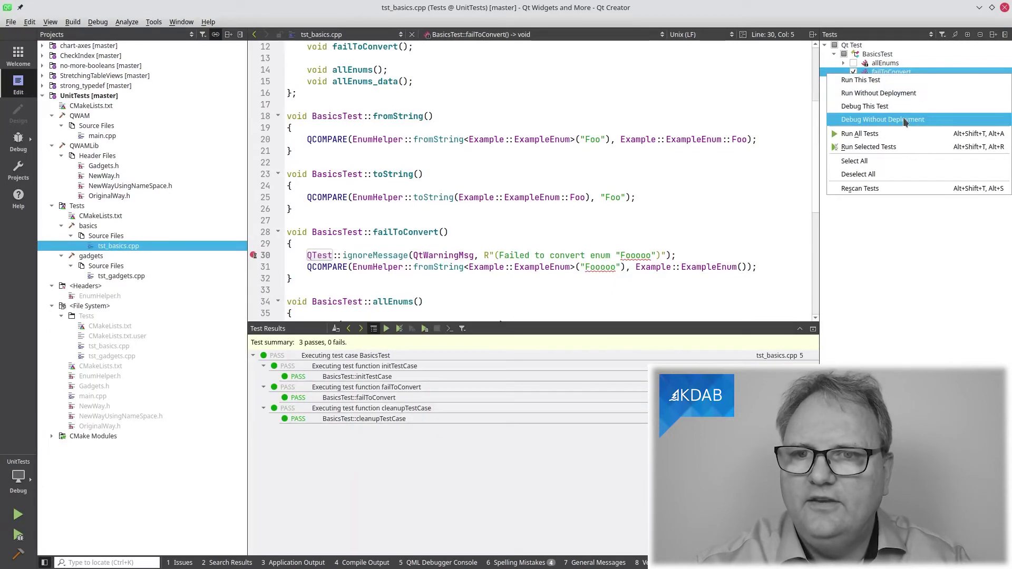
{"action": "left_click", "coordinate": [894, 107]}
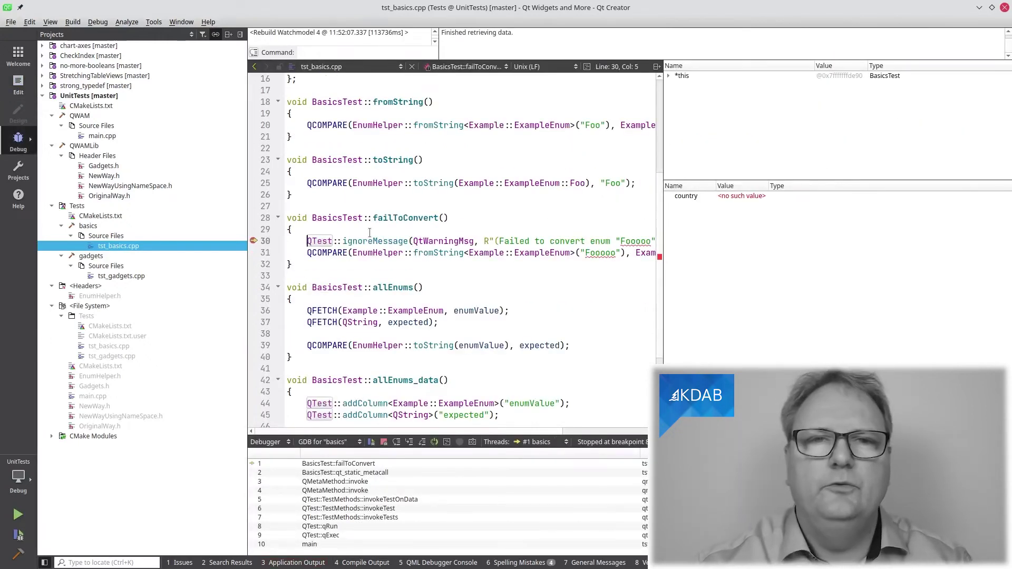
{"action": "key", "text": "F5"}
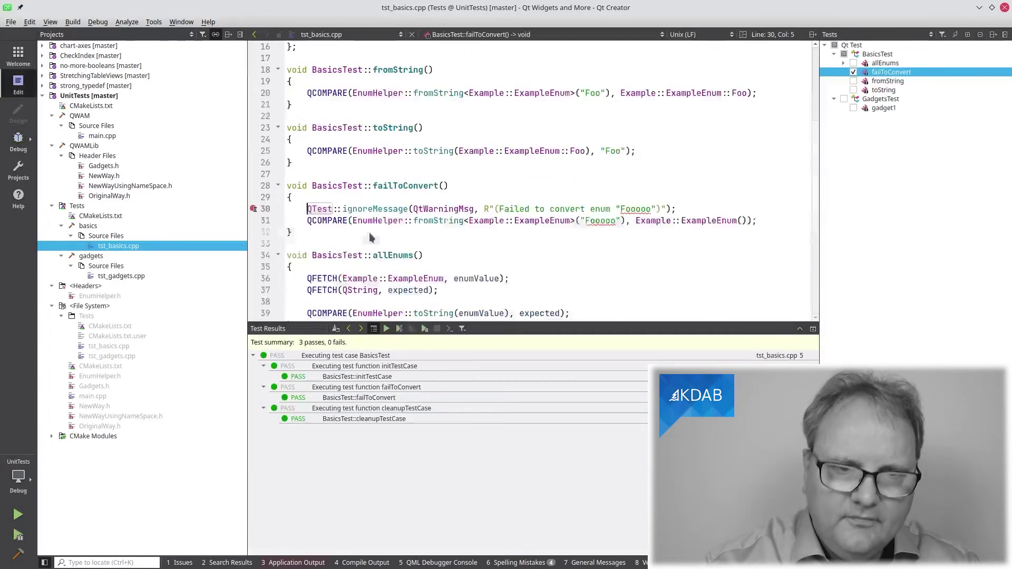
{"action": "key", "text": "Escape"}
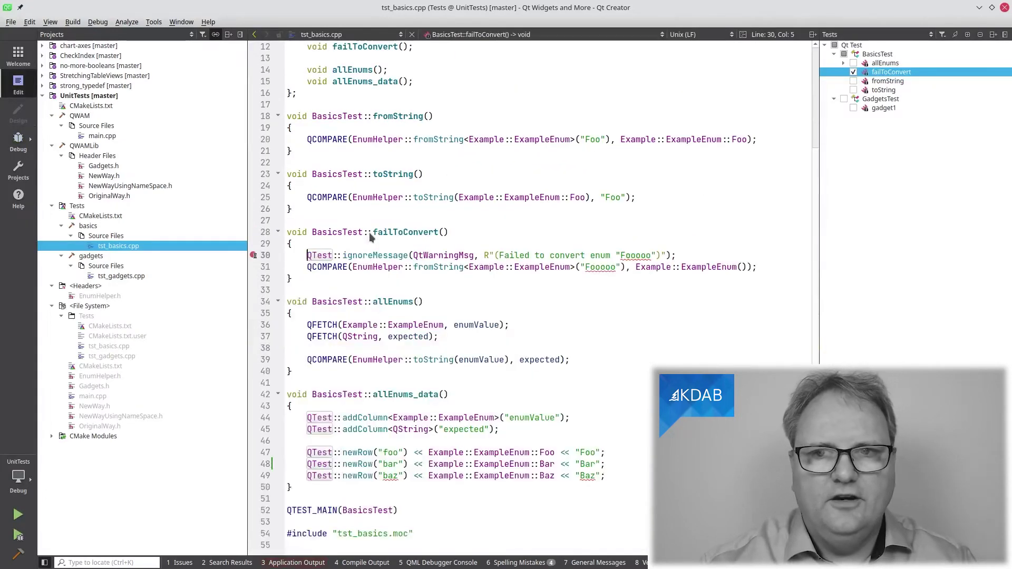
Step: Choose basics as the run target in the bottom-left kit selector
{"action": "right_click", "coordinate": [865, 48]}
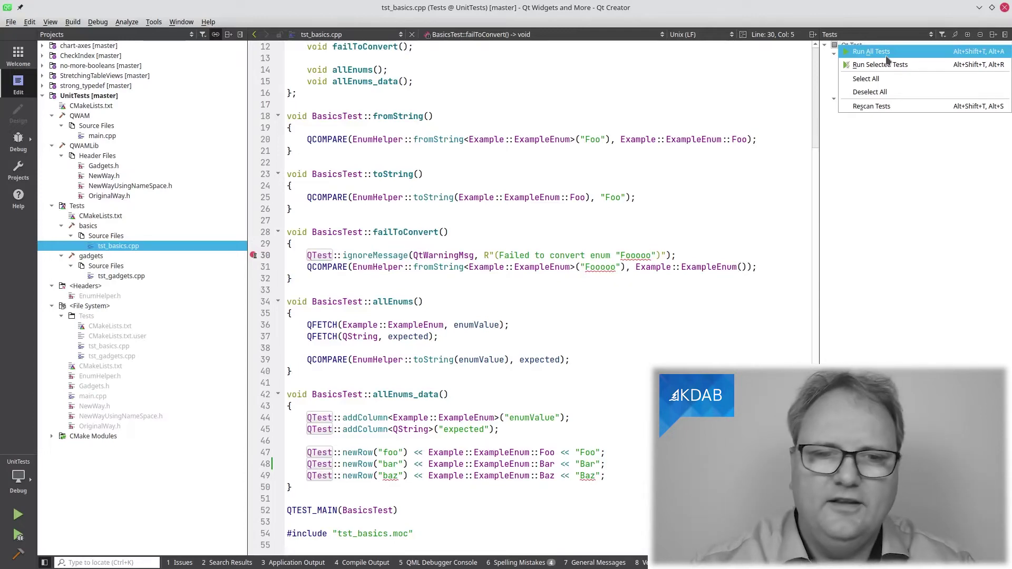
{"action": "left_click", "coordinate": [872, 51]}
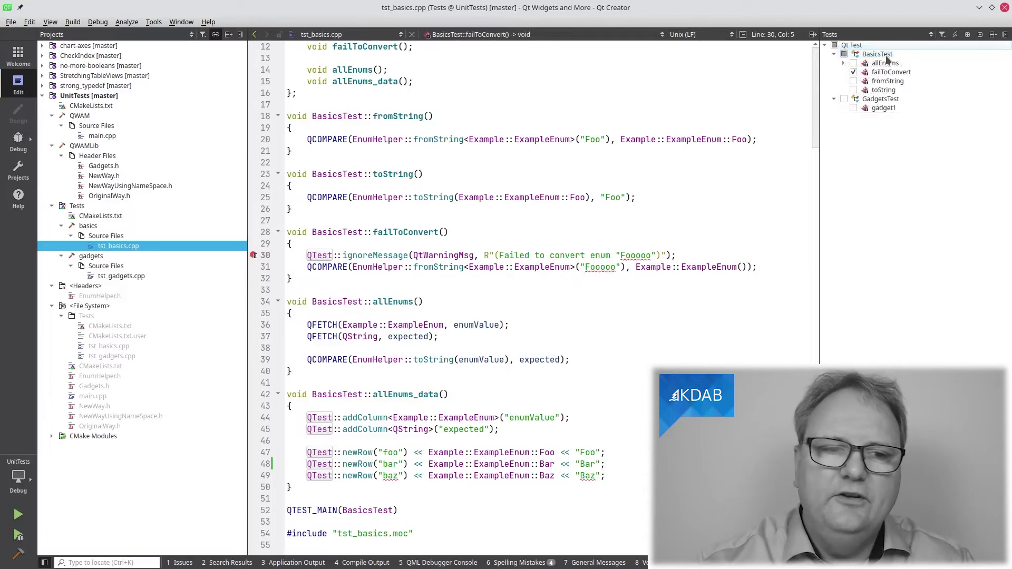
{"action": "left_click", "coordinate": [19, 474]}
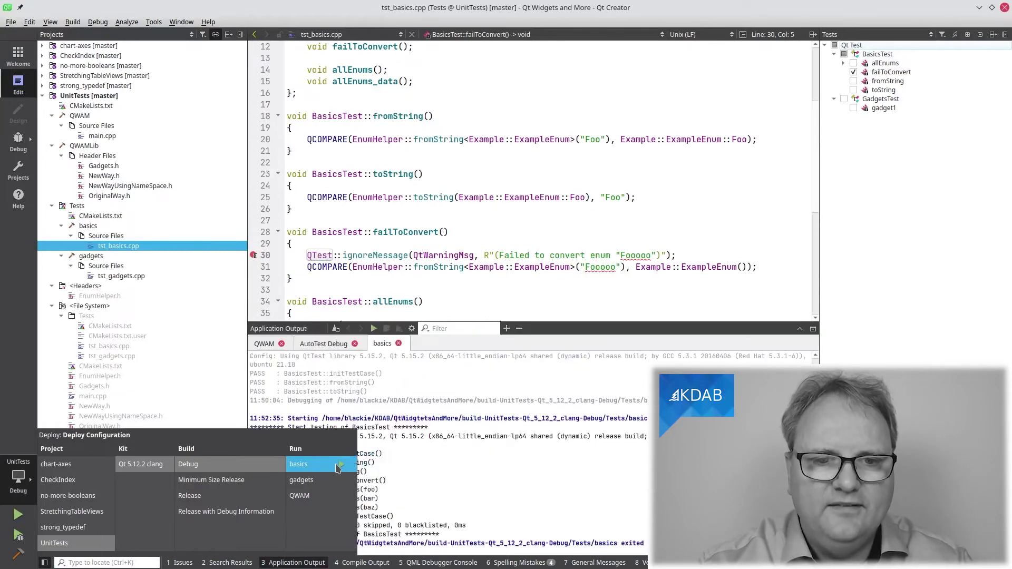
{"action": "left_click", "coordinate": [298, 466]}
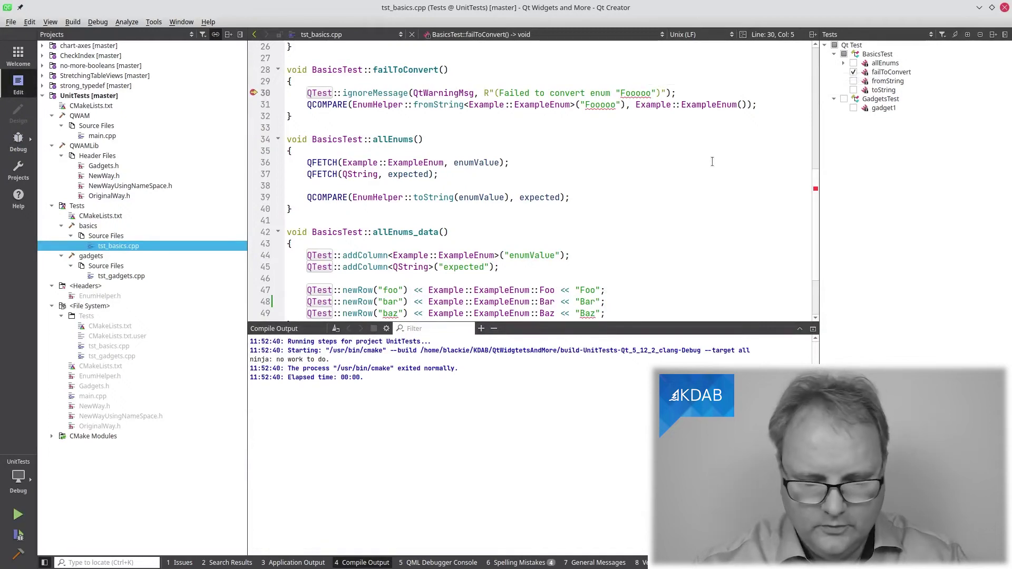
Step: Run the basics executable so Application Output shows BasicsTest with 8 passed, 0 failed
{"action": "key", "text": "ctrl+r"}
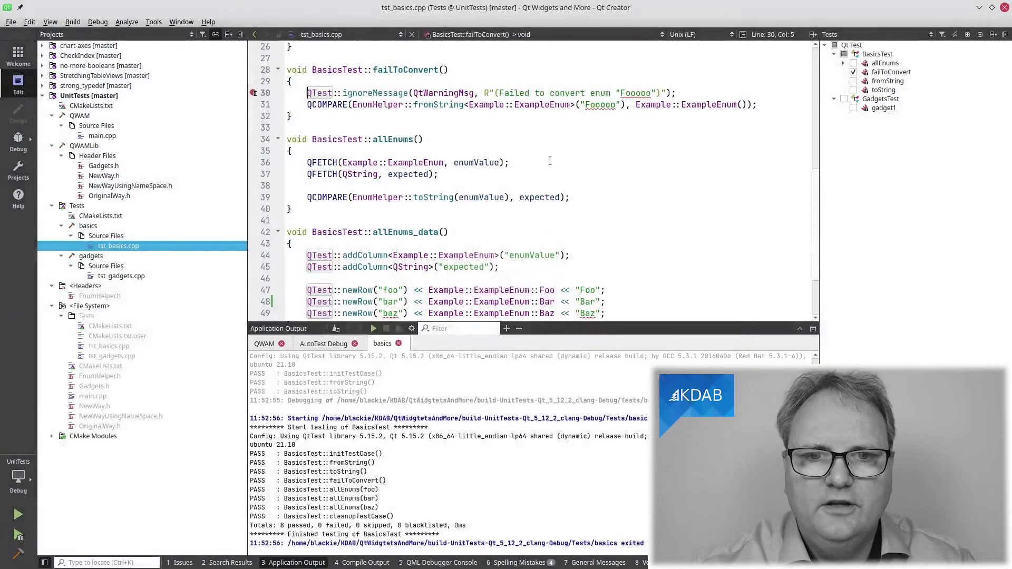